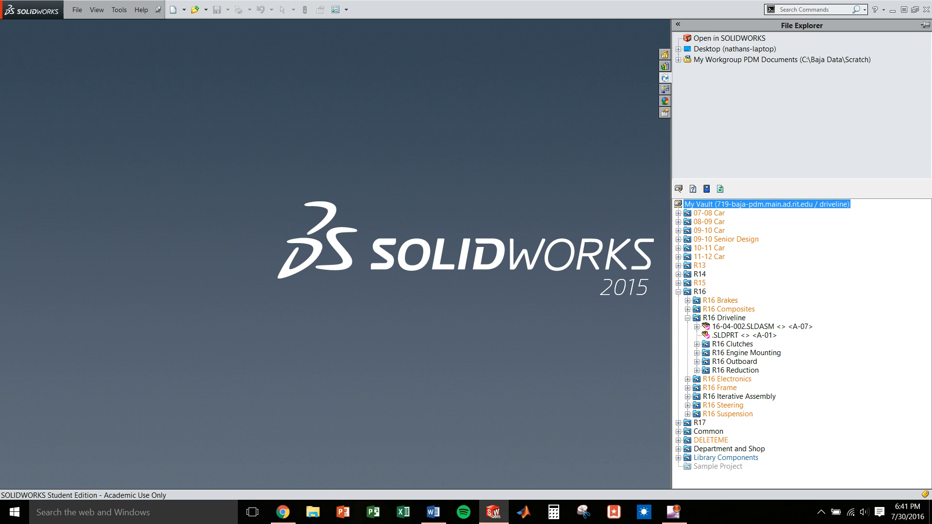
- Preview the R16 Input Shaft, Midshaft and Output Shaft assemblies under 16-04-001.SLDASM in the vault's R16 Reduction project
left_click(696, 370)
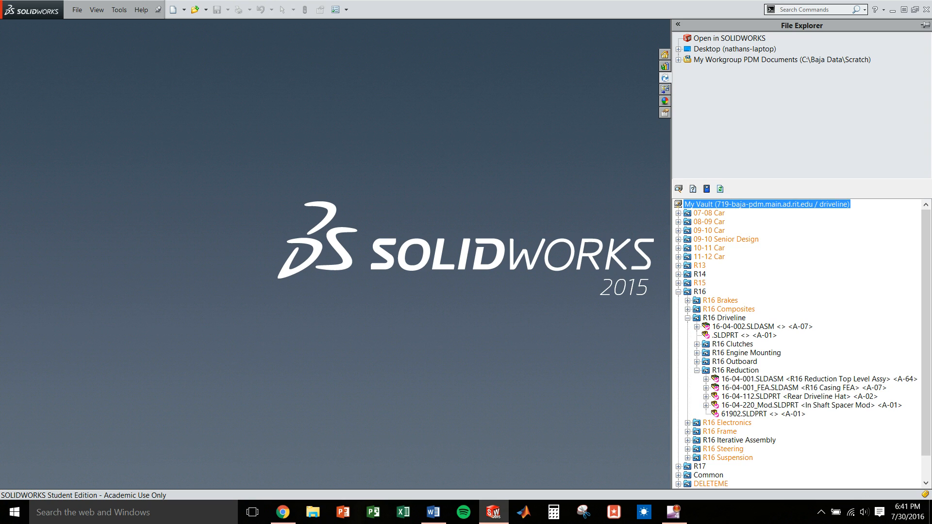
left_click(706, 379)
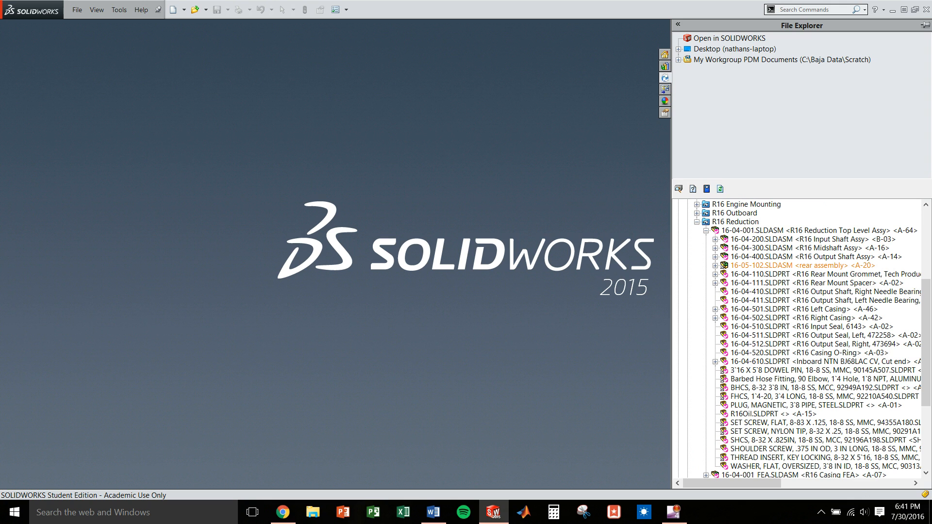
right_click(782, 239)
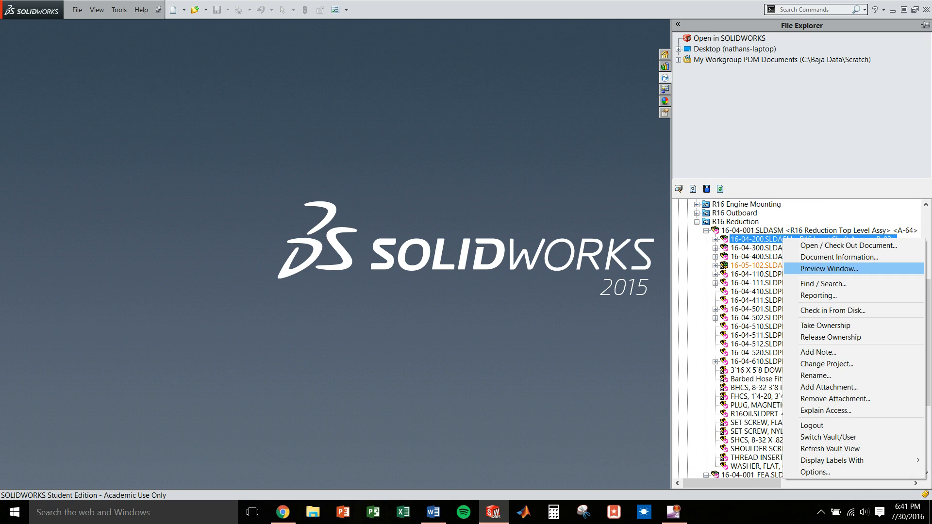
left_click(829, 269)
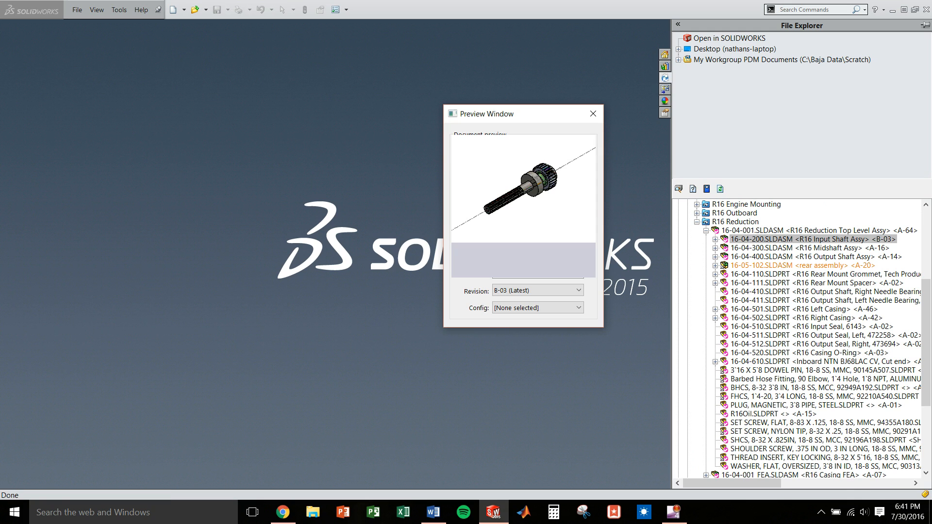
left_click(782, 239)
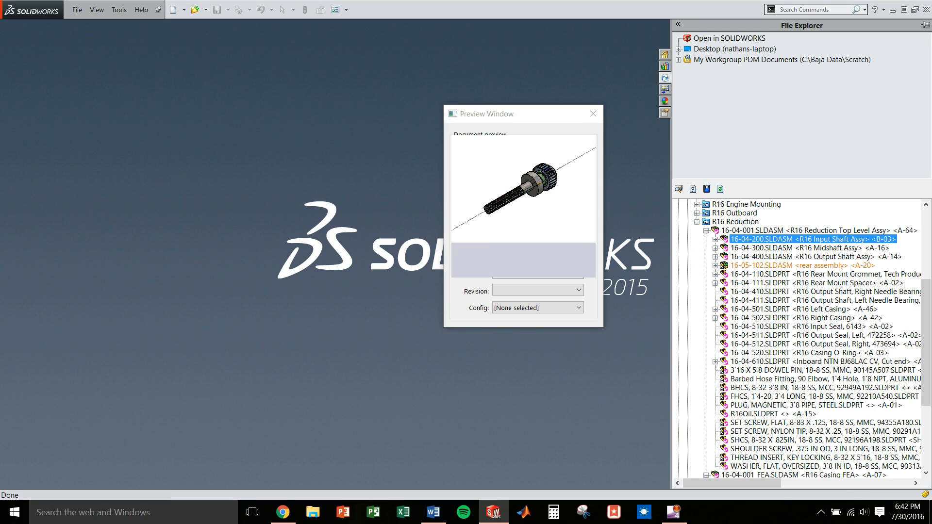
left_click(809, 248)
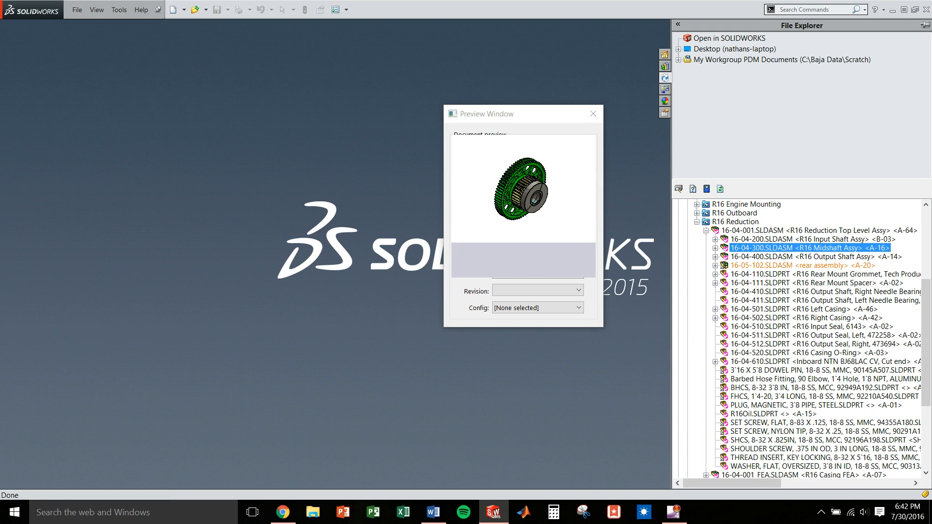
left_click(815, 257)
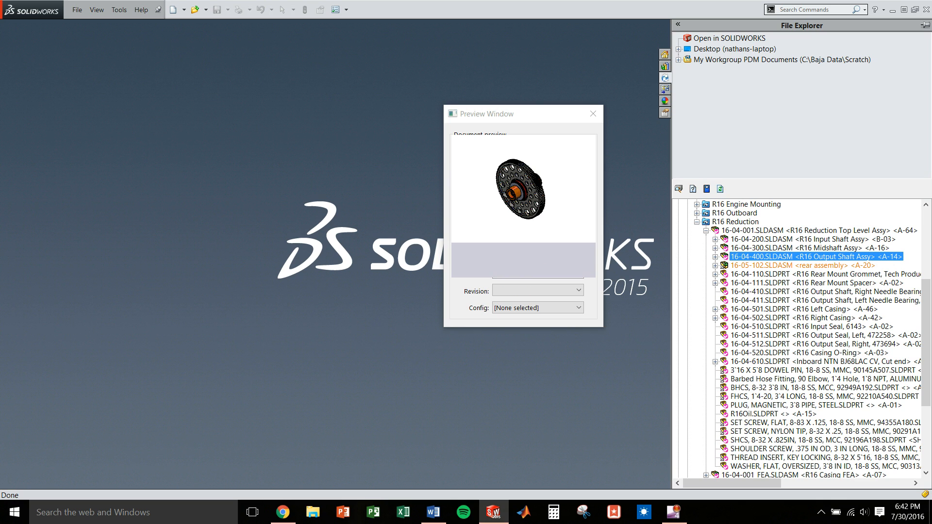
left_click(592, 113)
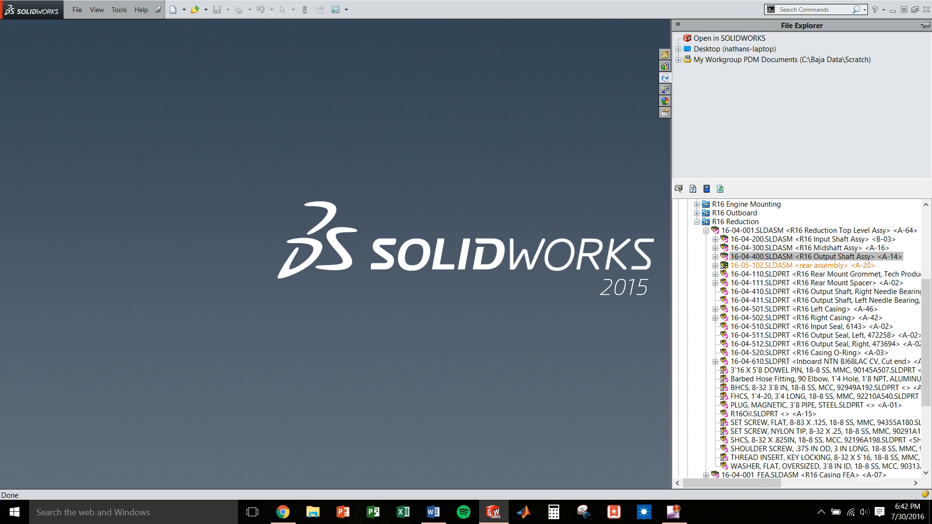
right_click(771, 238)
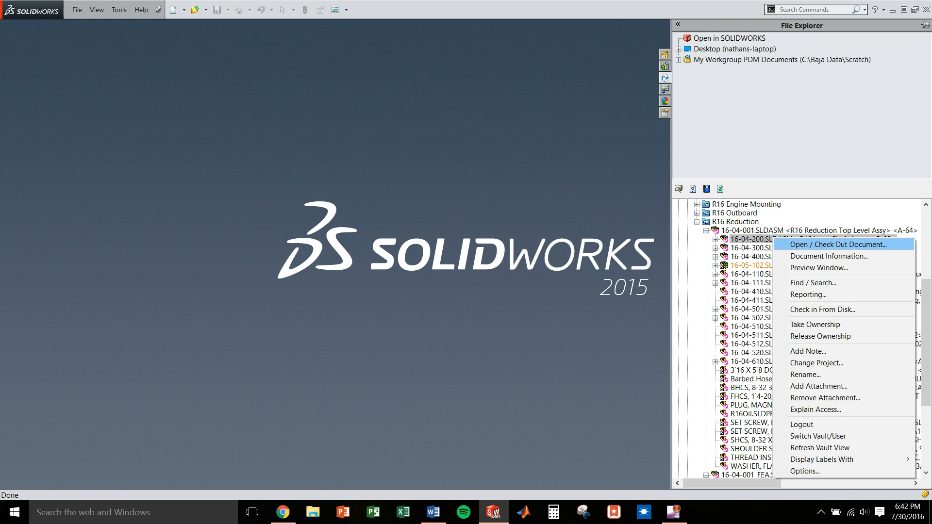
left_click(820, 245)
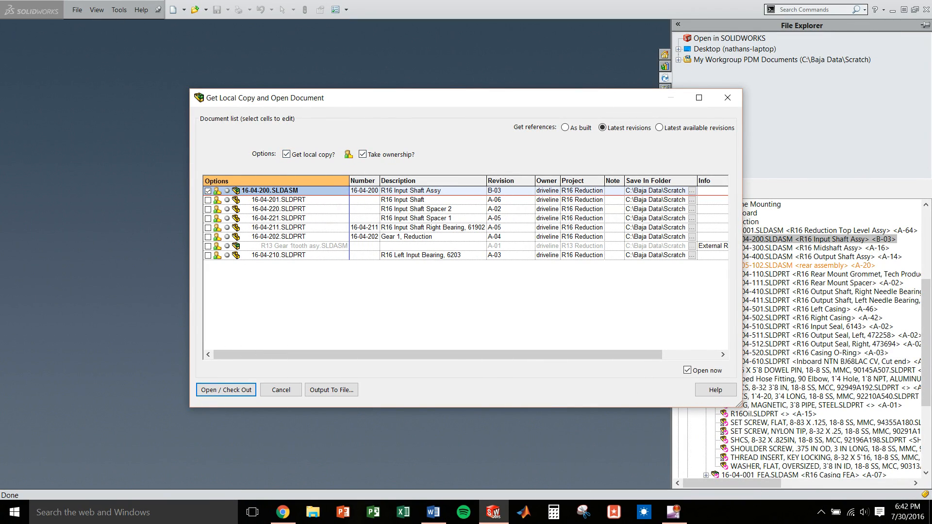
left_click(285, 154)
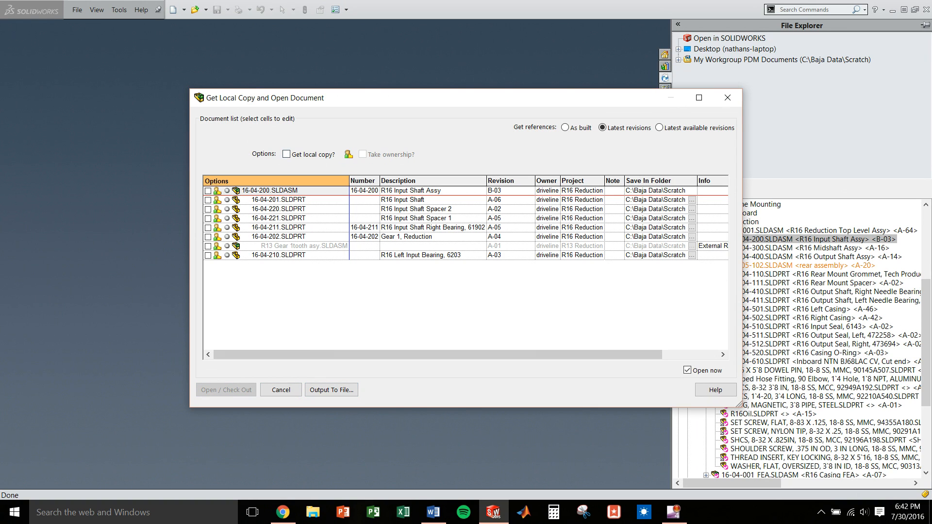
left_click(286, 154)
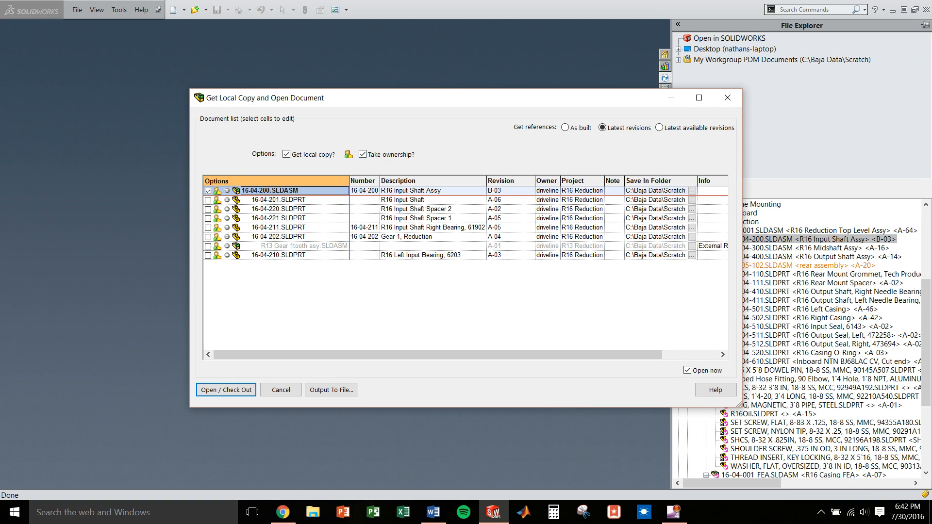
left_click(361, 154)
left_click(362, 154)
left_click(362, 153)
left_click(362, 153)
left_click_drag(378, 97, 257, 116)
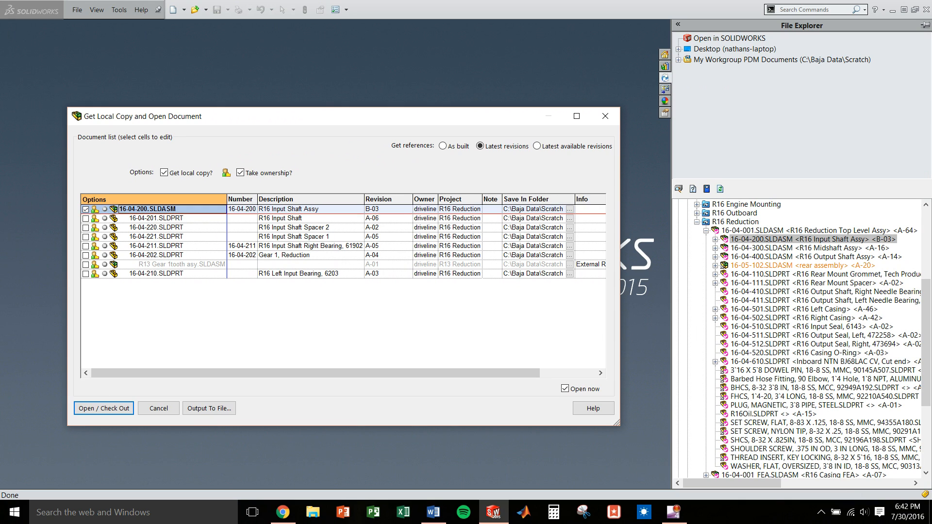
left_click(605, 116)
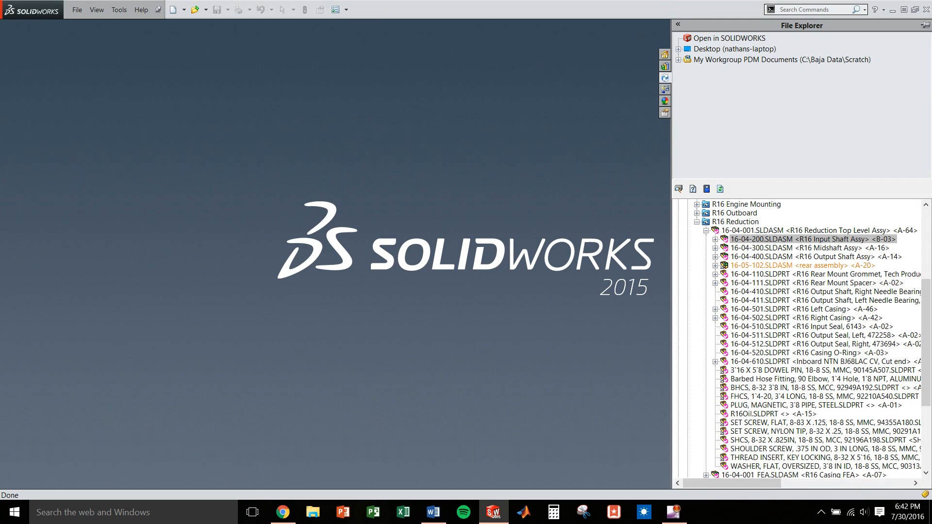
- Release ownership of the selected 16-04-200.SLDASM input shaft assembly only, without its children
right_click(758, 239)
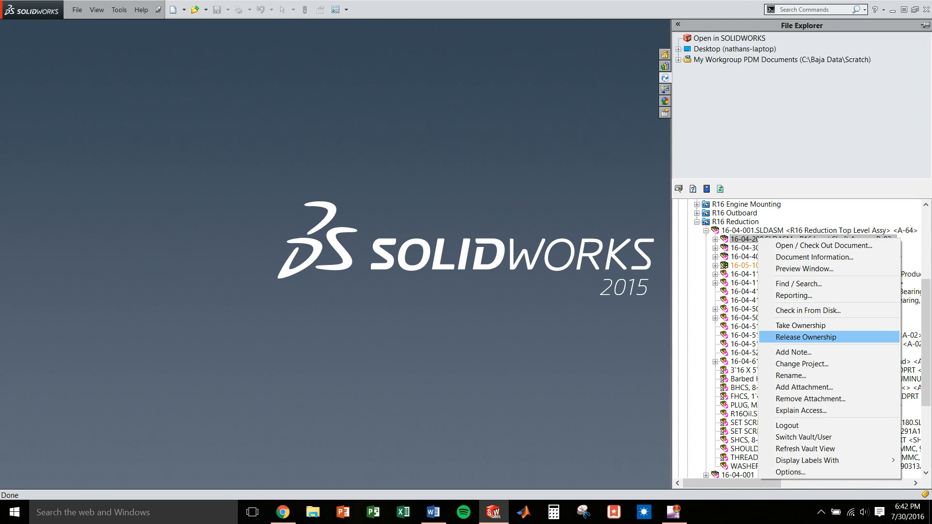
left_click(805, 336)
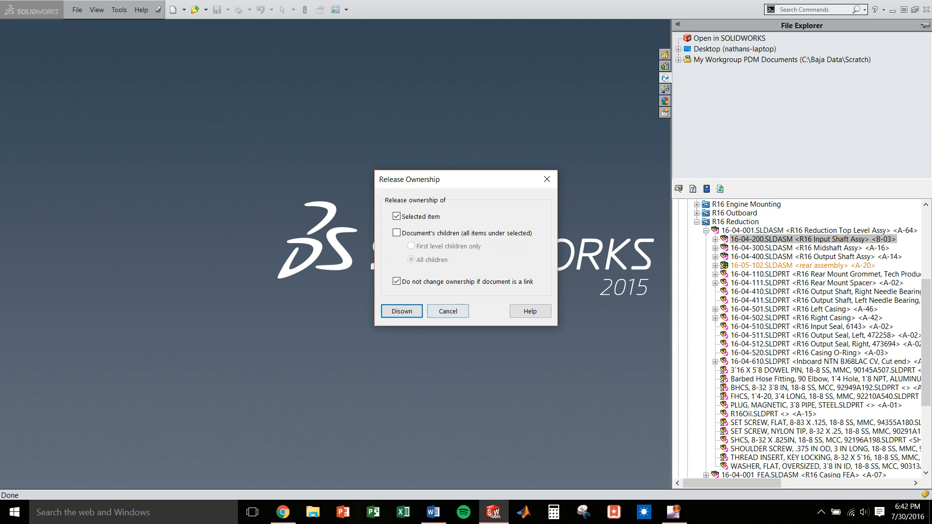
left_click(402, 311)
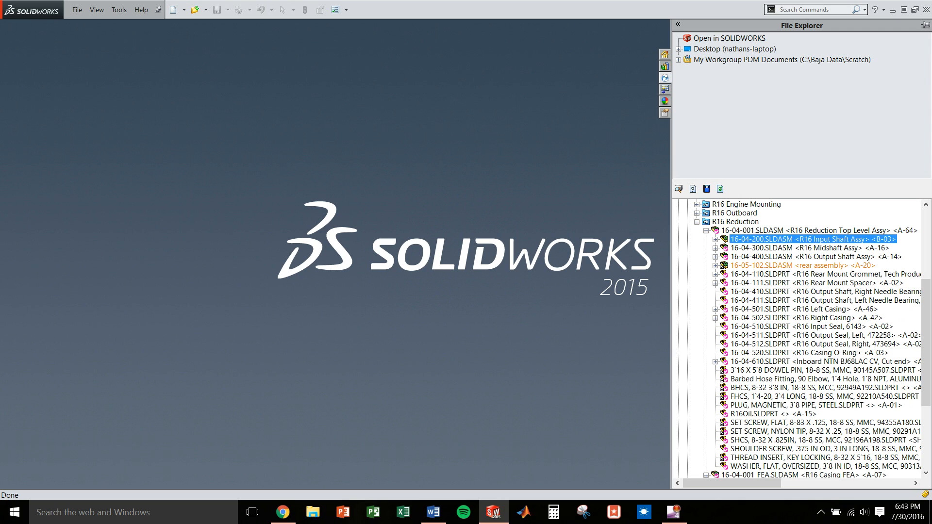
- Check out and open 16-04-200.SLDASM with ownership taken, overwriting the existing local copy
right_click(739, 238)
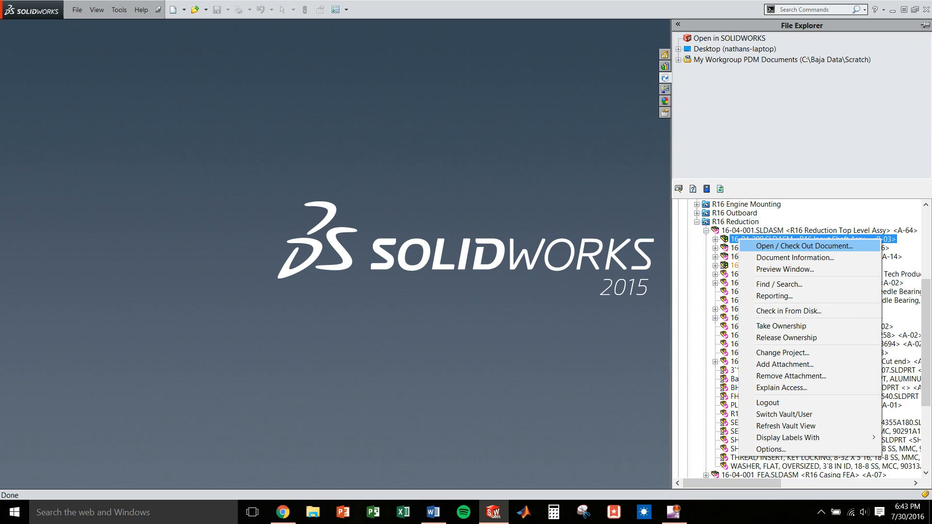
left_click(786, 246)
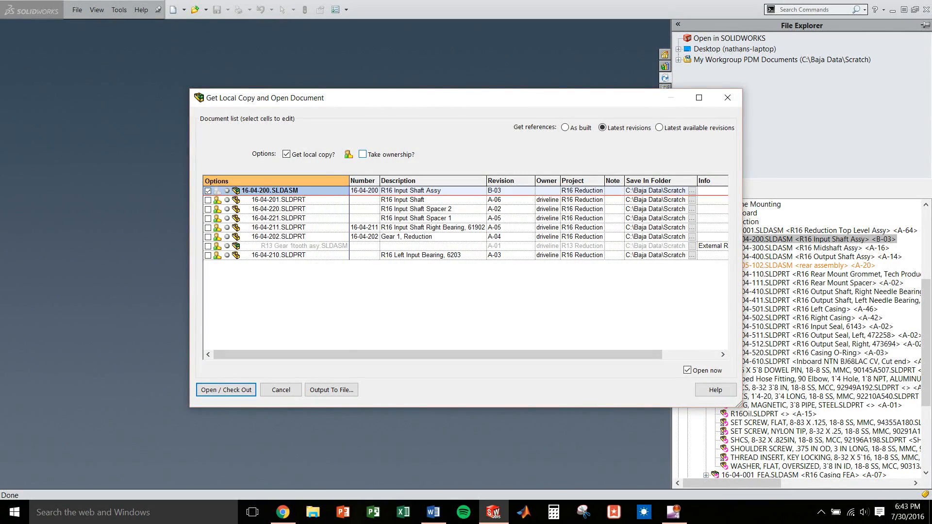
left_click(362, 154)
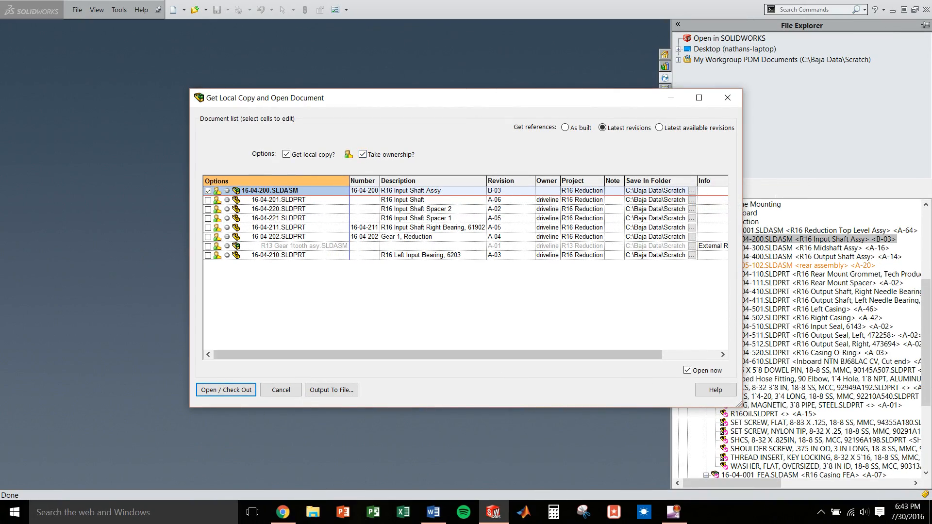
key("Return")
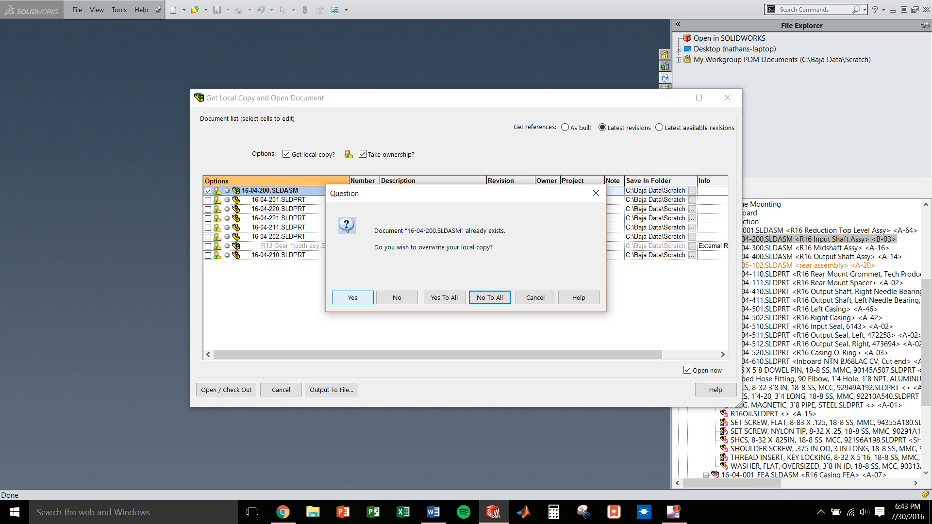
left_click(353, 297)
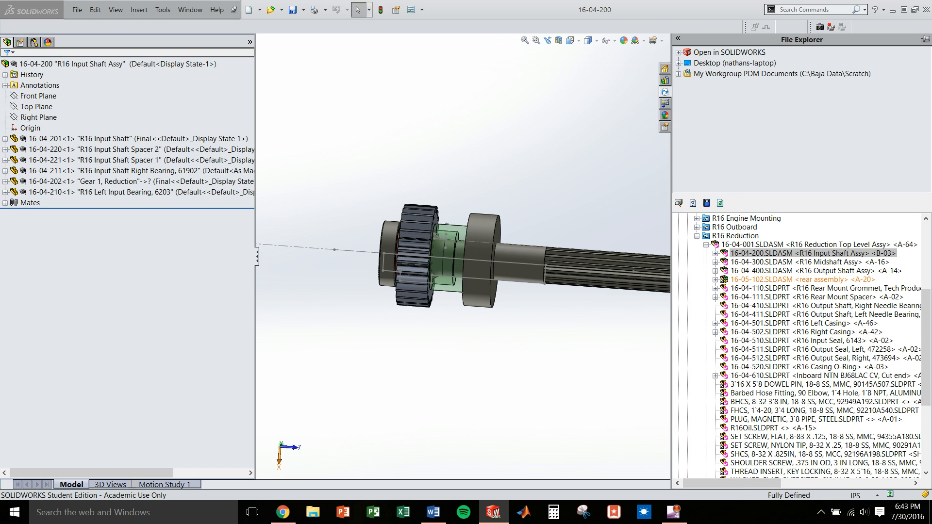
- Examine the opened input shaft assembly, especially its gear end and the hole in the shaft's end face
scroll(585, 243, "up", 6)
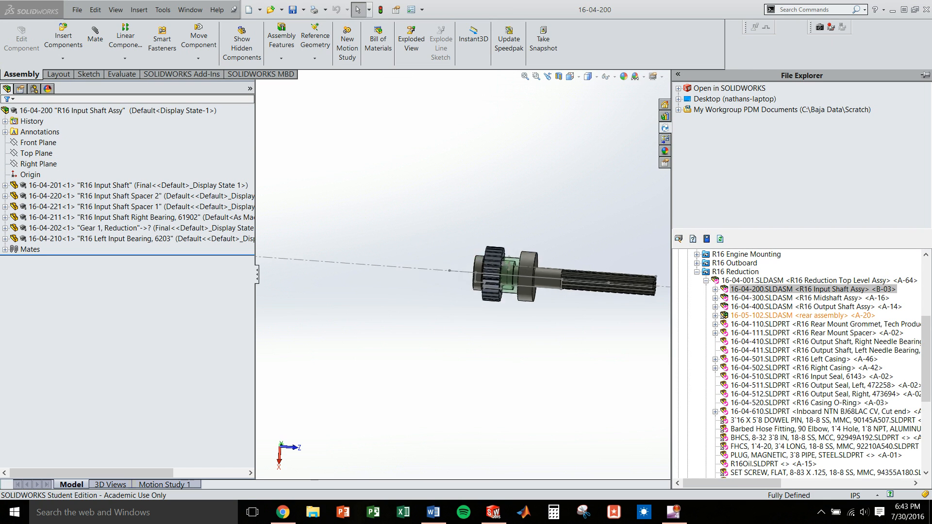
scroll(584, 224, "down", 3)
scroll(592, 277, "up", 3)
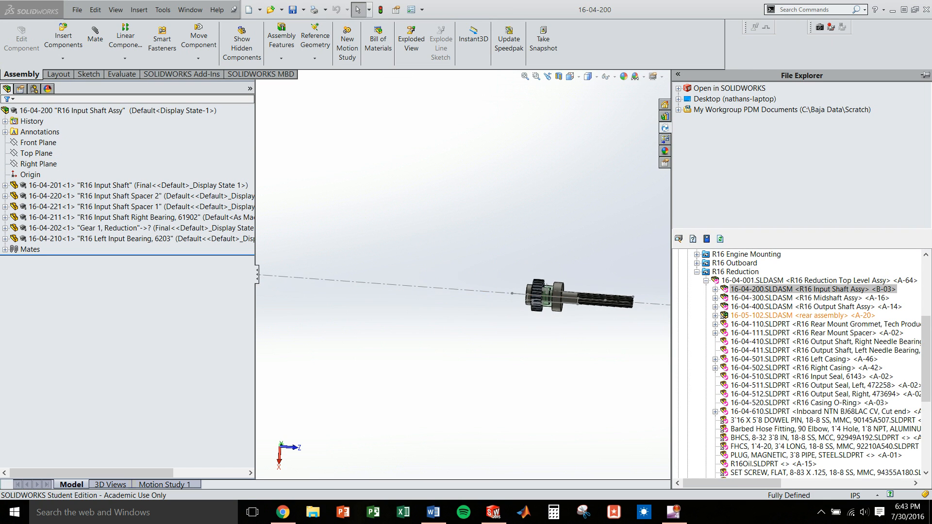
scroll(593, 291, "down", 4)
scroll(551, 302, "down", 1)
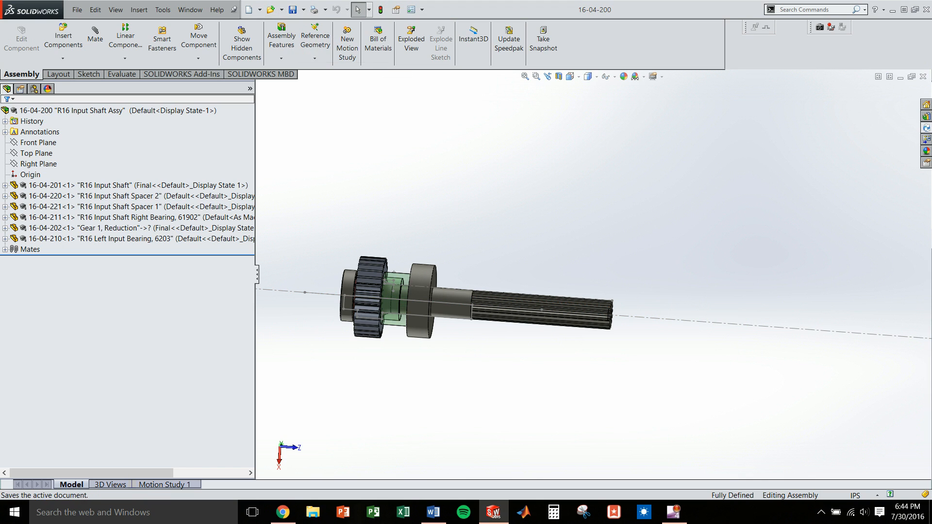
middle_click_drag(356, 317, 410, 297)
scroll(369, 305, "down", 8)
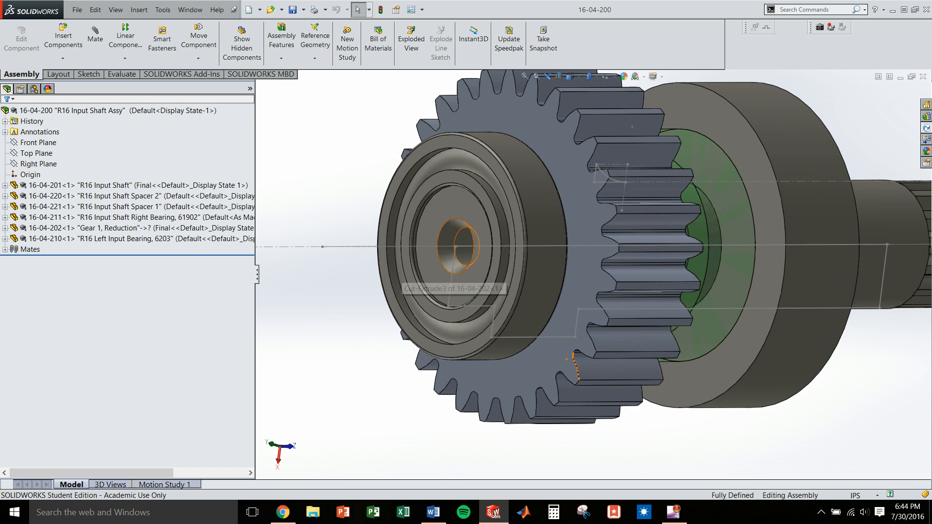
middle_click_drag(449, 269, 458, 248)
left_click(458, 245)
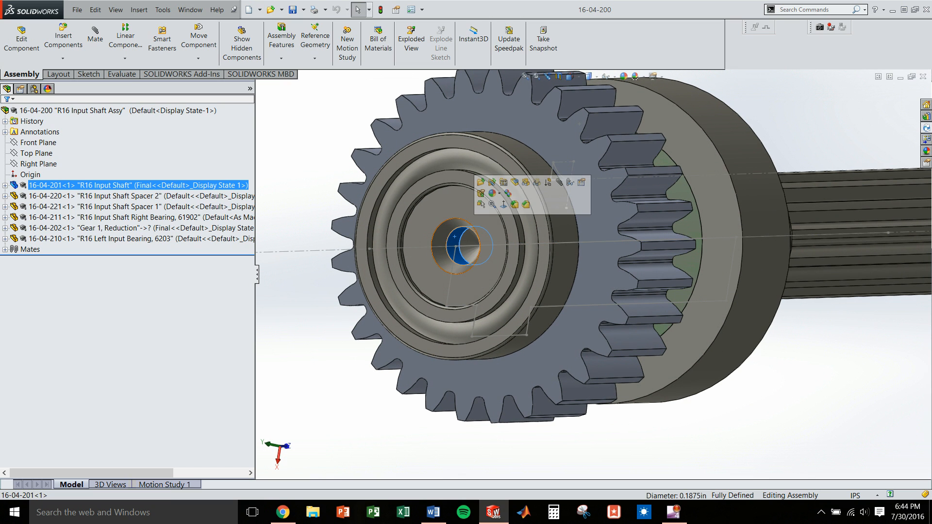
key("Escape")
middle_click_drag(567, 247, 526, 253)
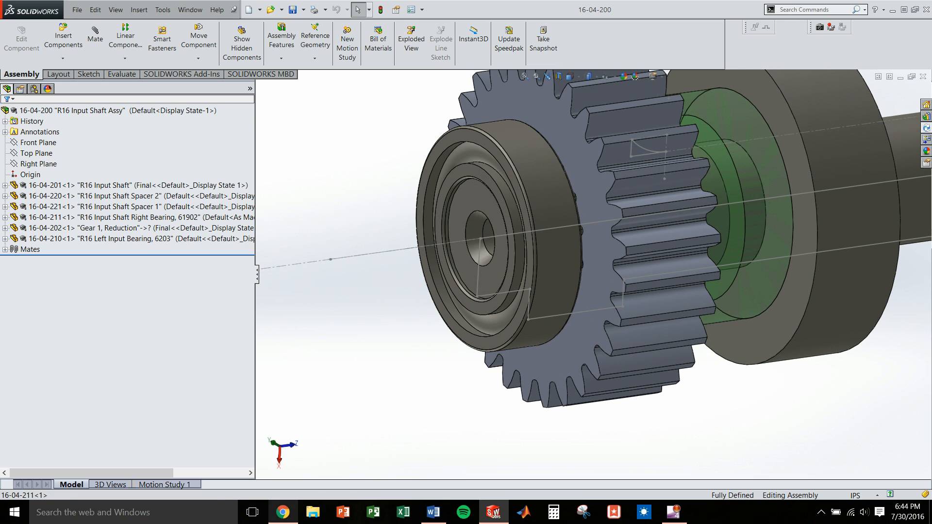
- Switch to Chrome and open the Alloy Steel Socket Head Cap Screws listing in McMaster-Carr's Screws & Bolts category
left_click(283, 512)
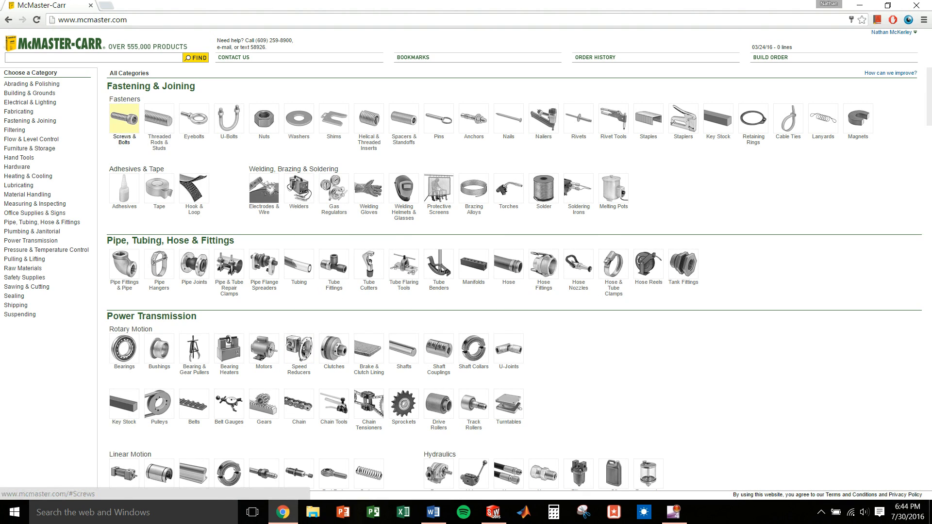
left_click(124, 119)
left_click(138, 122)
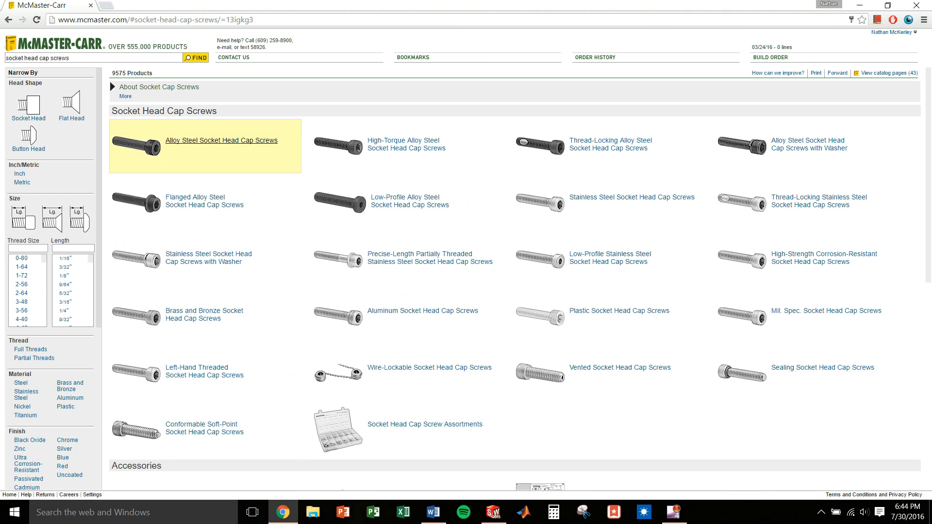
left_click(221, 141)
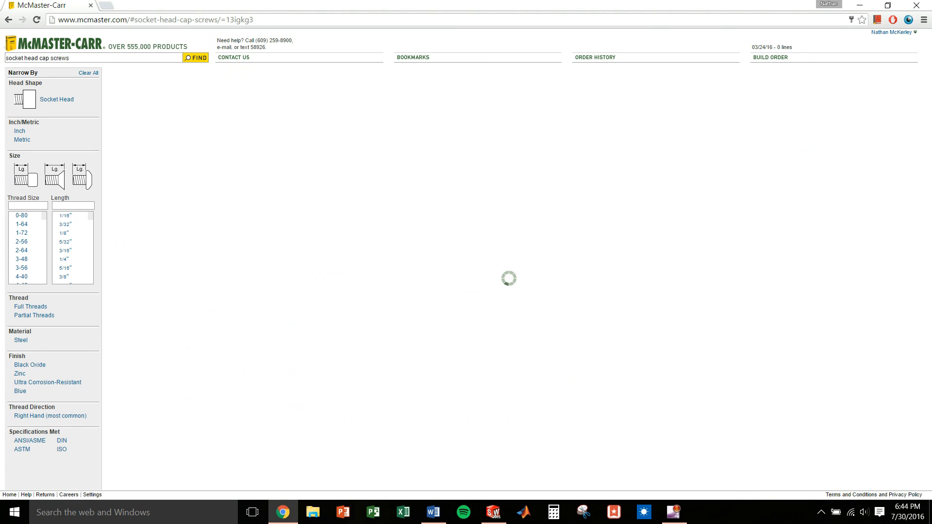
- Filter the screws to 1/4"-20 thread size and open the 1" long black-oxide screw 91251A542
scroll(23, 237, "down", 3)
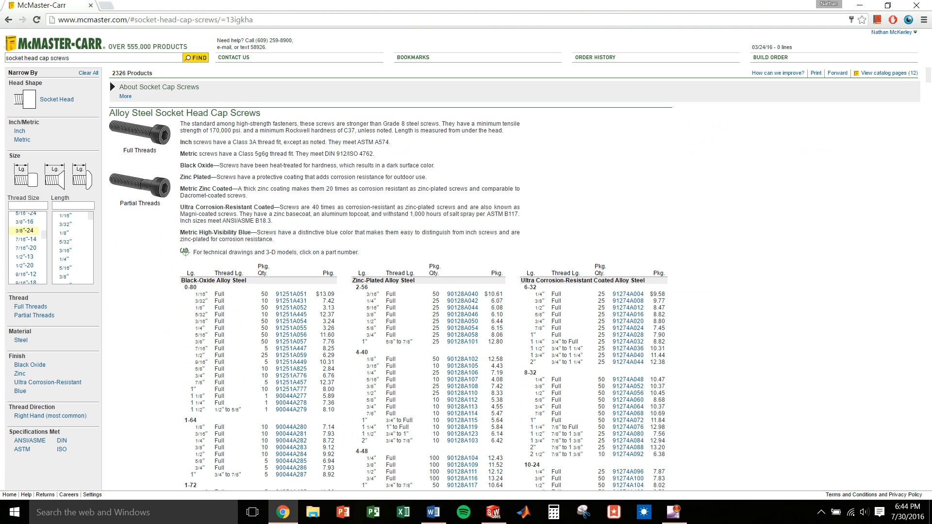
scroll(23, 262, "down", 4)
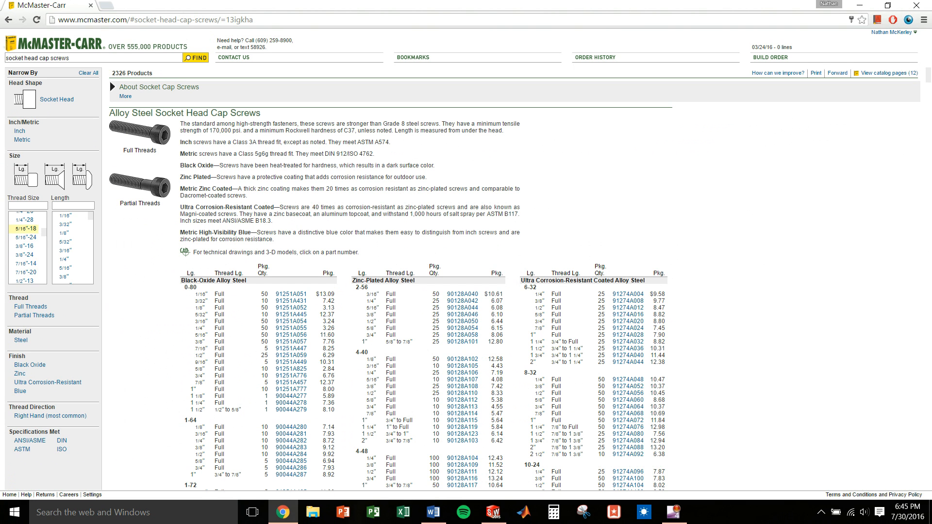
scroll(24, 227, "up", 1)
left_click(24, 227)
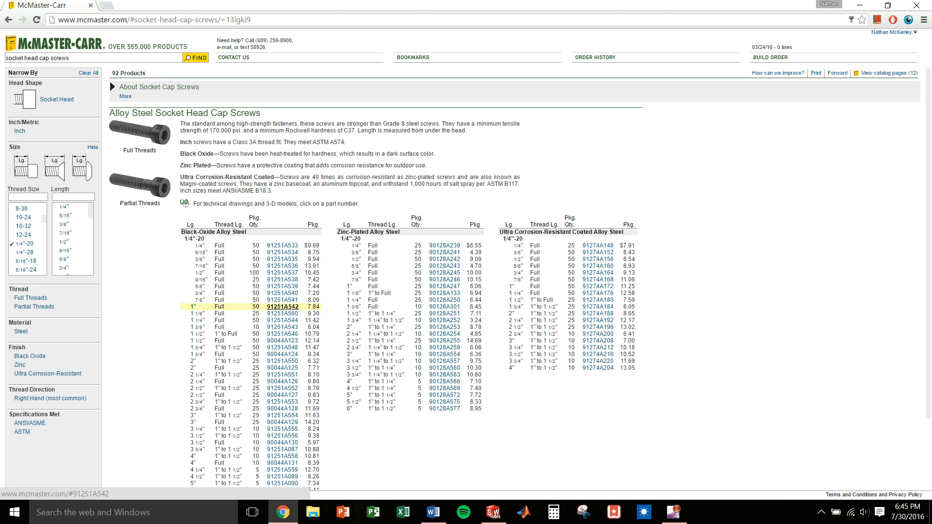
left_click(283, 307)
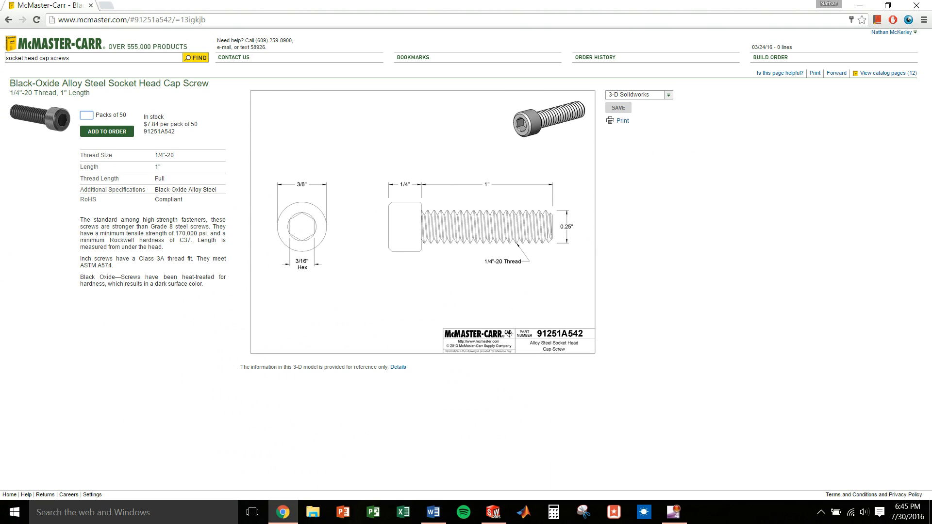
- Save the screw's 3-D SolidWorks model under its default name in C:\Baja Data\Scratch and open the downloaded part in SOLIDWORKS
left_click(617, 108)
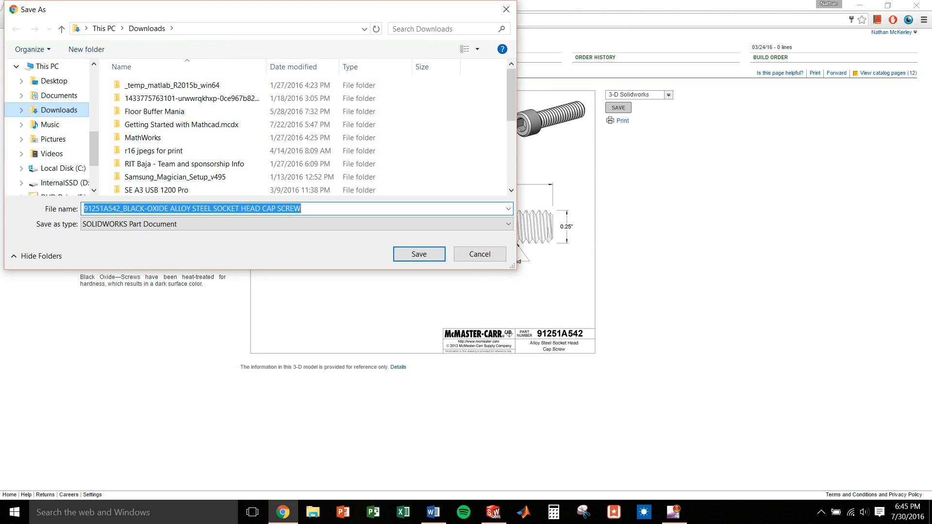
left_click(57, 168)
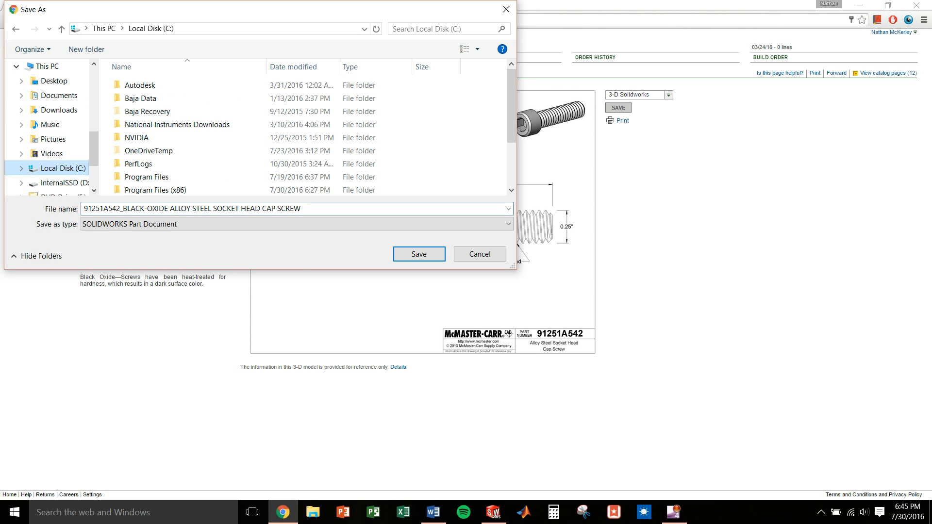
double_click(140, 98)
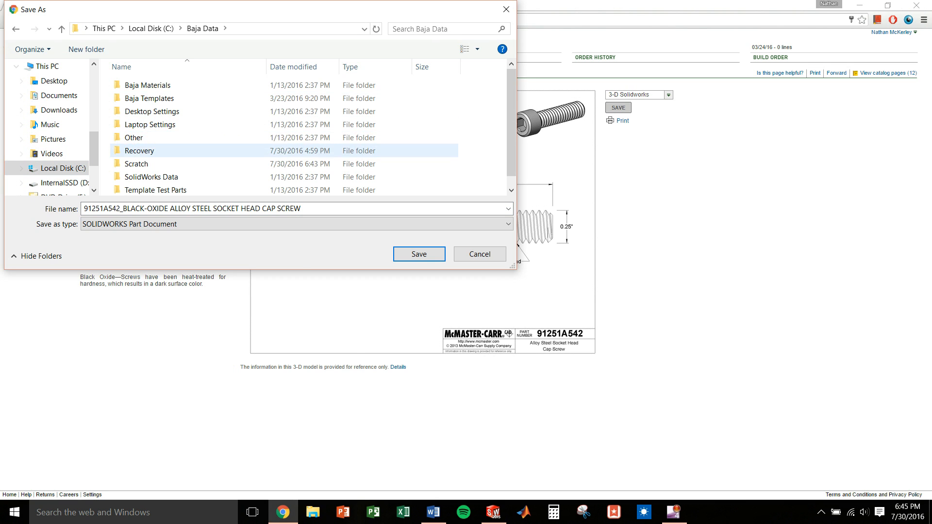
double_click(136, 164)
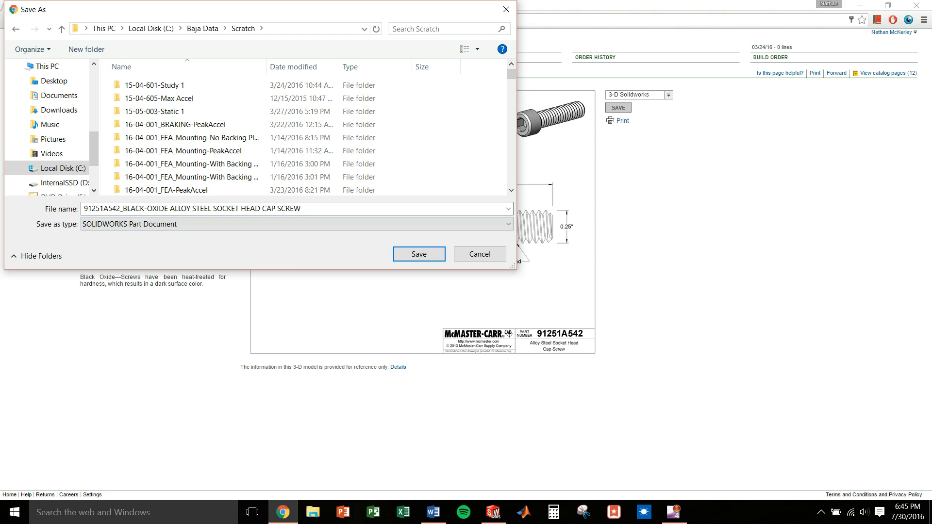
left_click(418, 254)
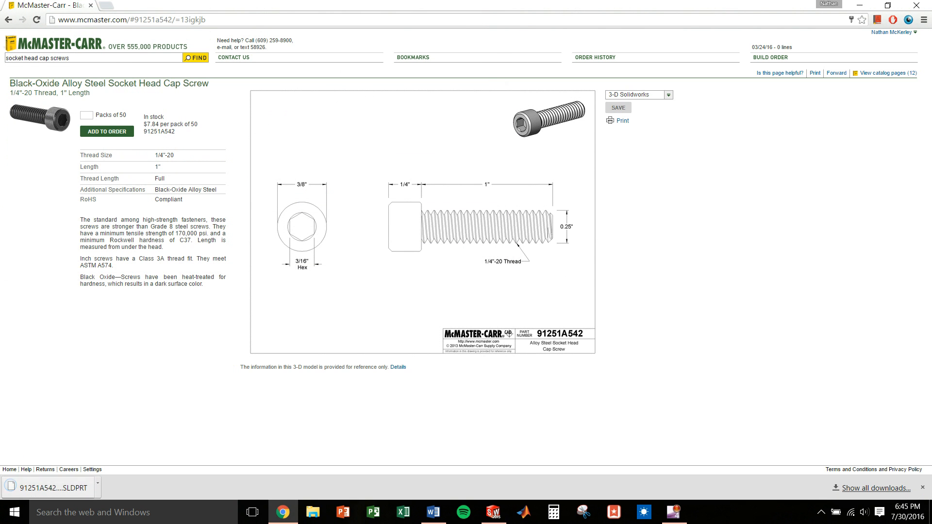
left_click(54, 488)
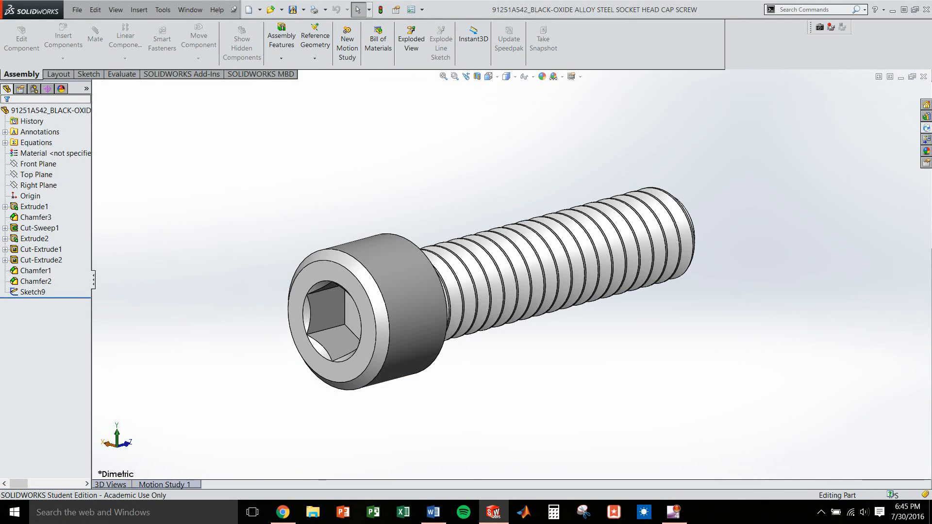
- Suppress the Cut-Sweep1 feature that cuts the threads along the screw shank
mouse_move(413, 311)
middle_mouse_down()
mouse_move(311, 272)
mouse_move(388, 262)
mouse_move(334, 277)
mouse_move(358, 274)
middle_mouse_up()
middle_click_drag(466, 272, 507, 289)
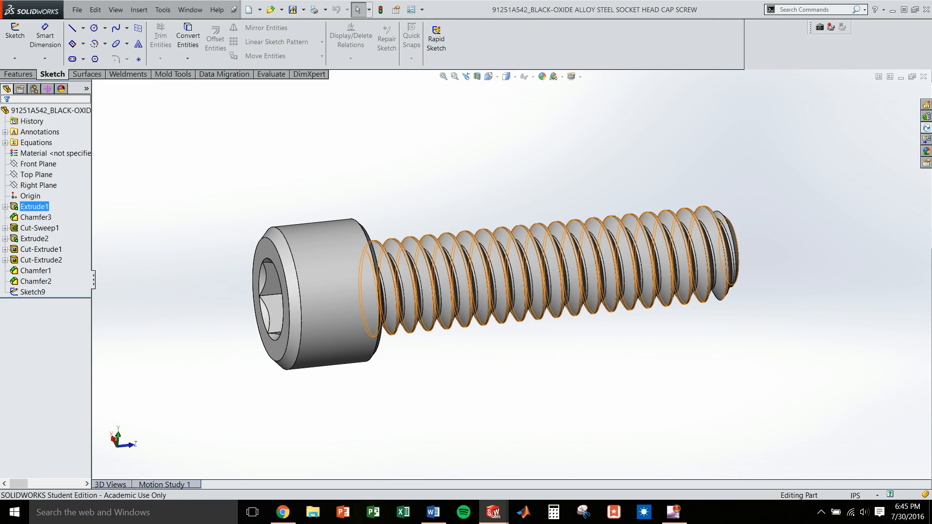
right_click(35, 227)
left_click(52, 199)
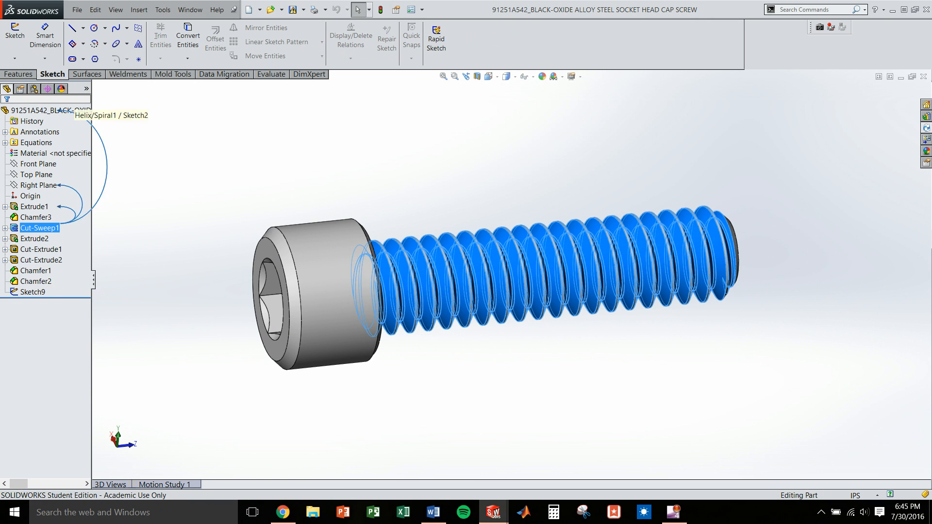
- Suppress Helix/Spiral1, Sketch3 and Sketch2 beneath the thread's cut sweep
left_click(5, 228)
right_click(42, 249)
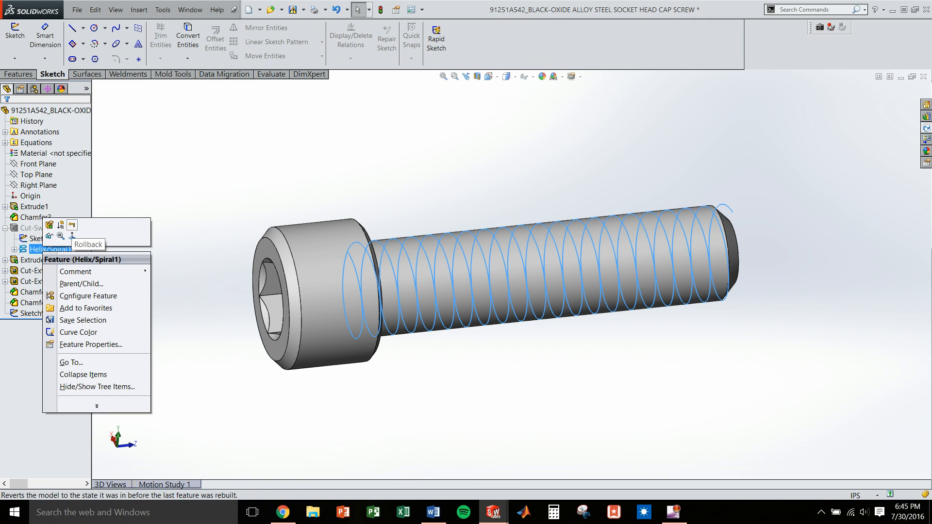
left_click(60, 224)
right_click(43, 238)
left_click(72, 214)
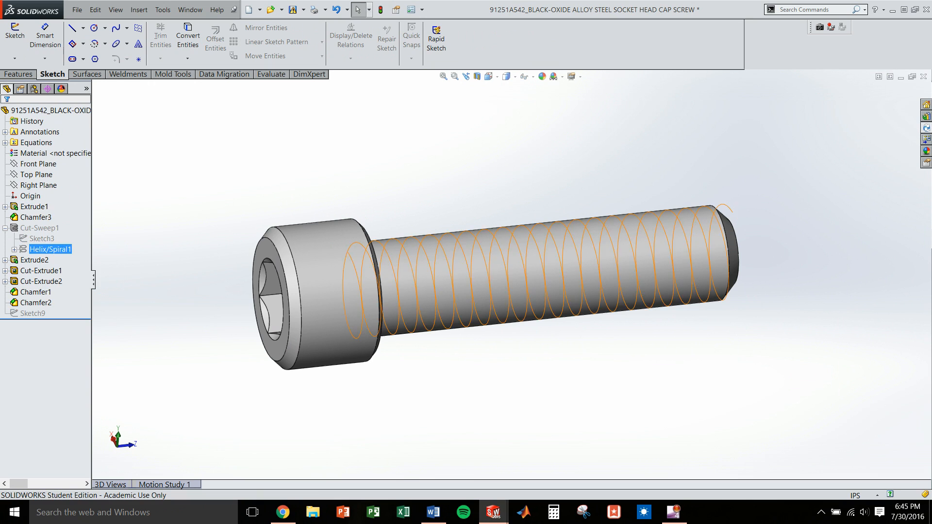
left_click(14, 250)
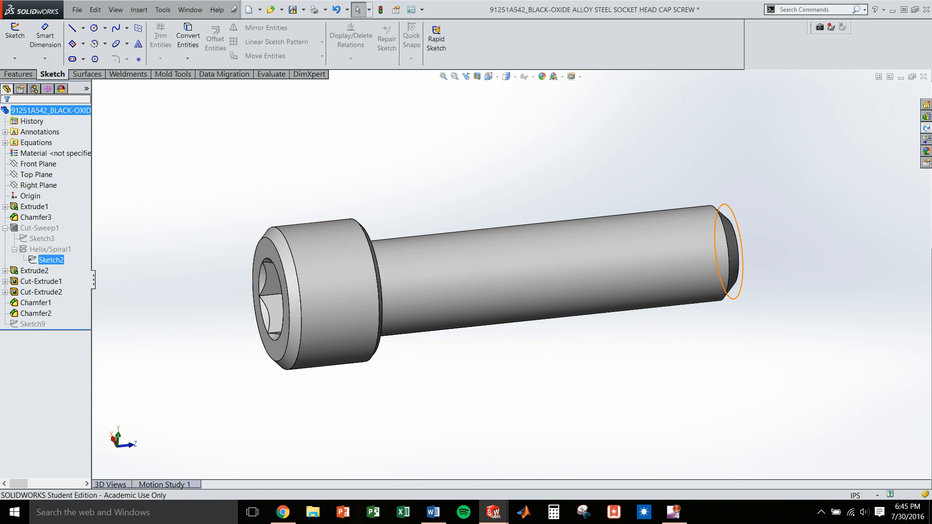
right_click(51, 259)
left_click(60, 235)
left_click(14, 250)
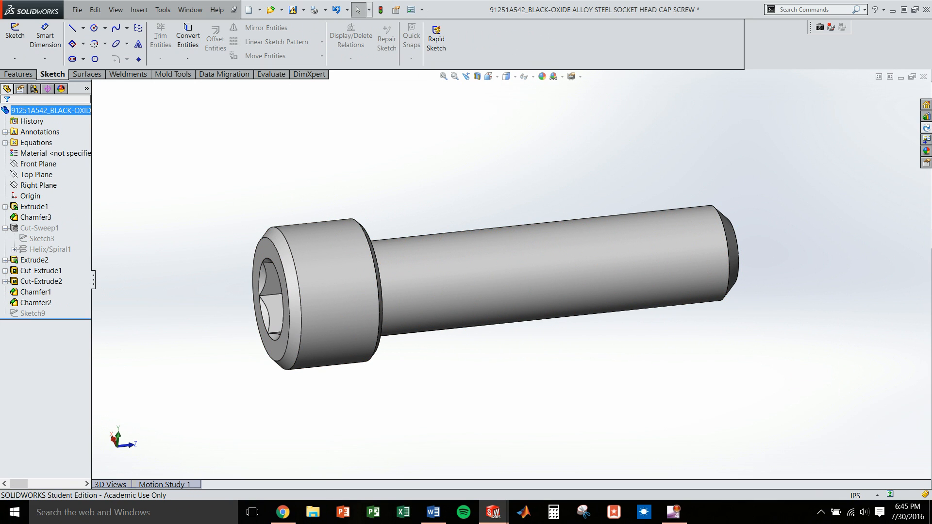
left_click(5, 228)
middle_click_drag(340, 272, 382, 281)
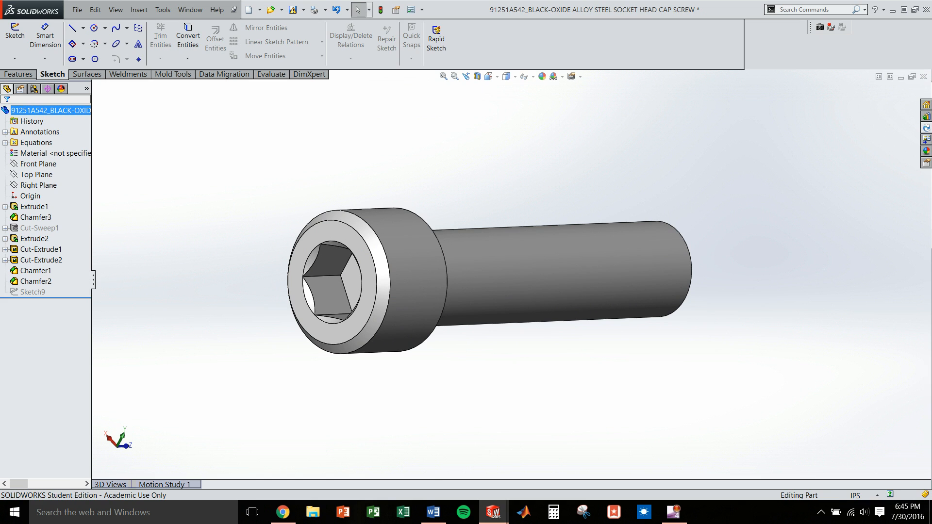
- Save the part under a new name, entering "SHCS, 1`4-20, x 1IN, ALLOY STEEL, MMC, 91251A542" as the file name
left_click(304, 9)
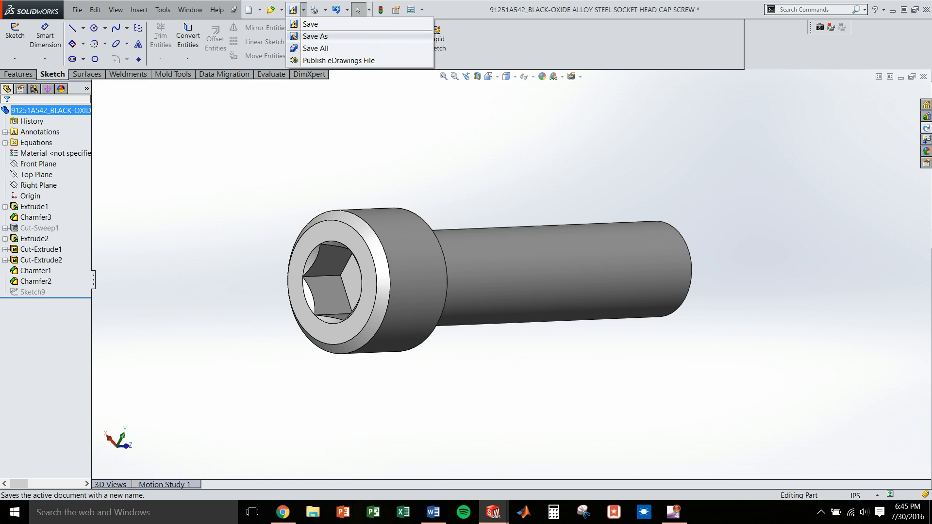
left_click(315, 36)
left_click(377, 283)
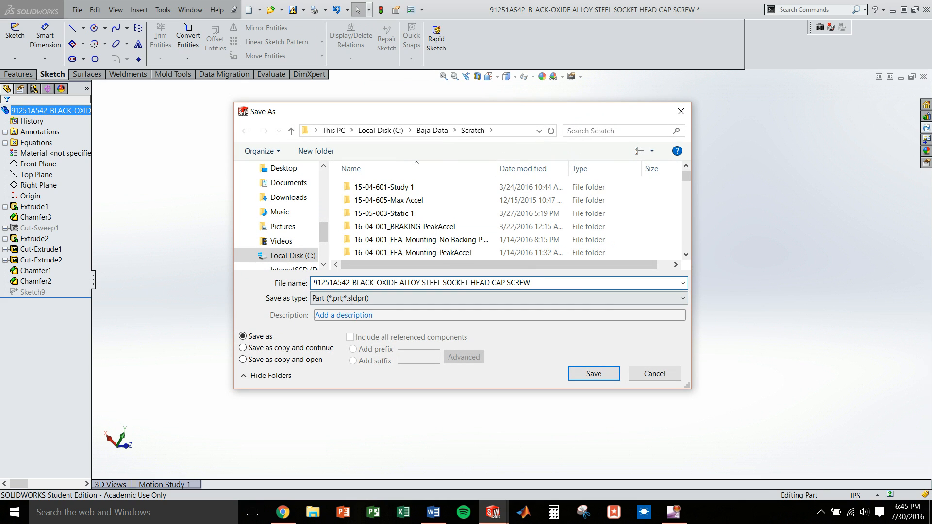
key("Home")
type("SHCS_")
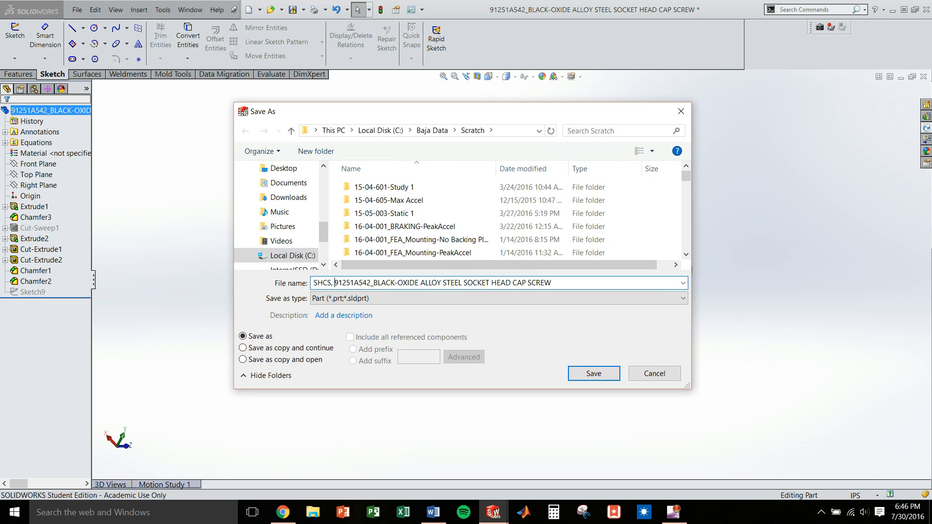
type(" 1`4")
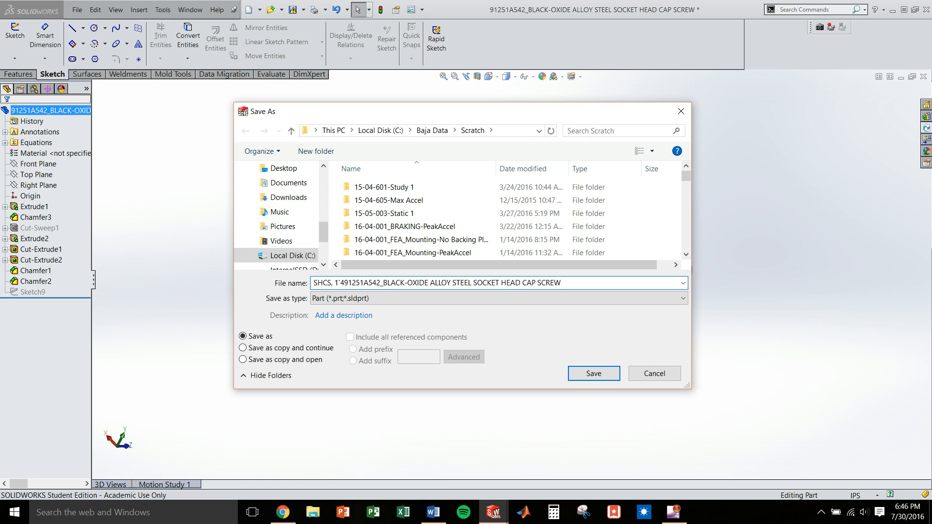
type("-20")
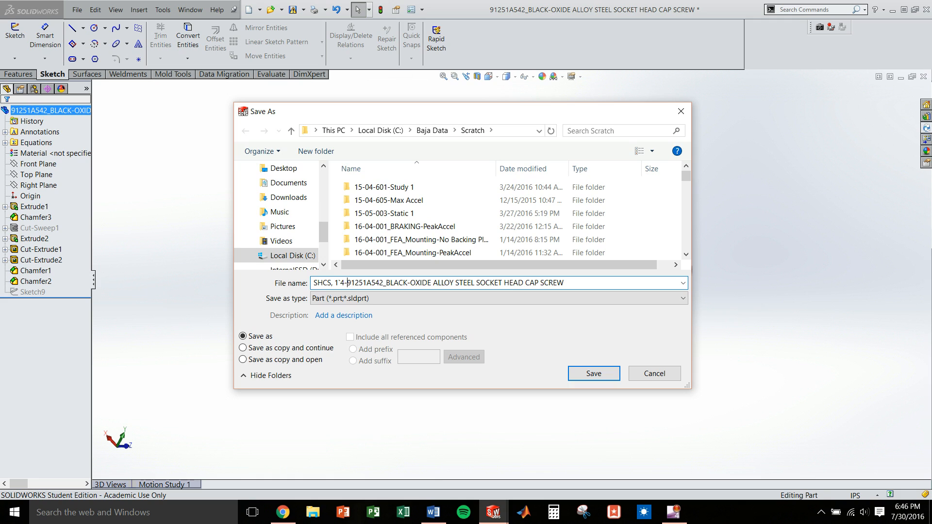
key("BackSpace")
type(", ")
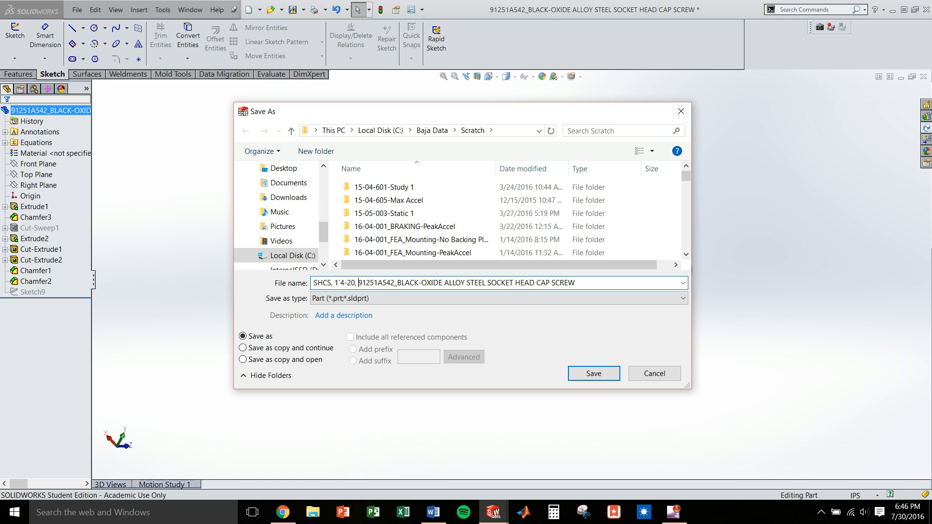
type("x ")
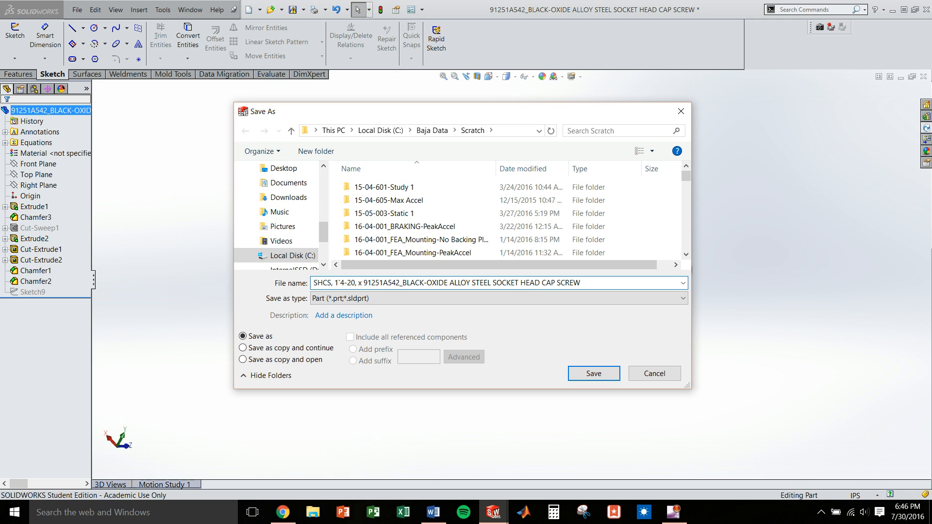
type("1IN, ")
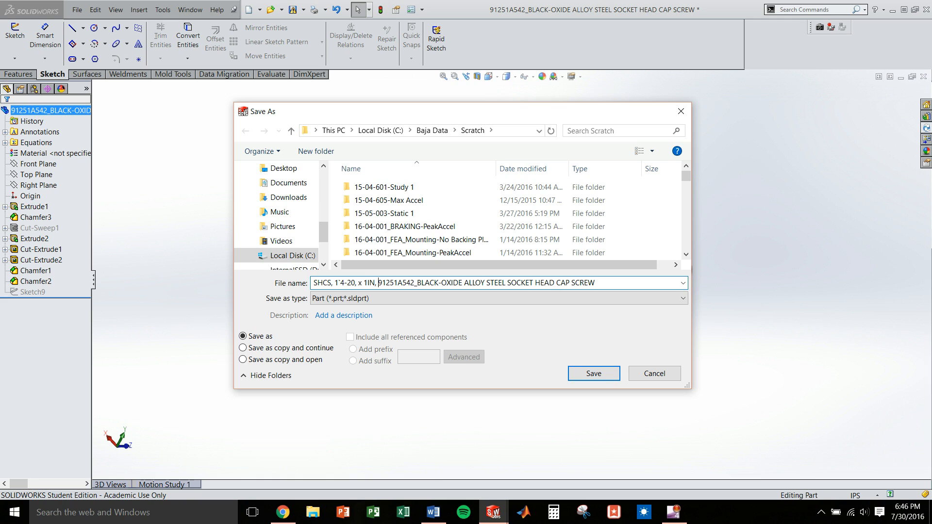
type("ALLOY STE")
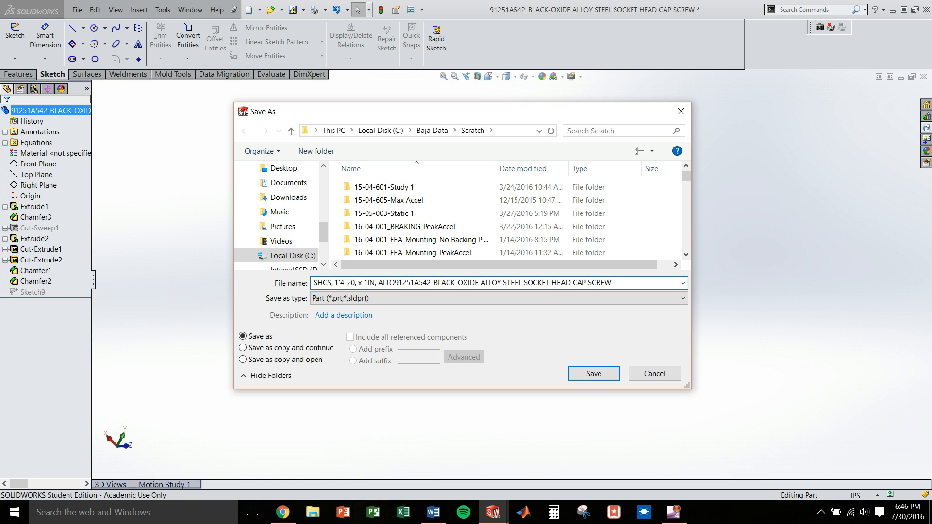
type("EL")
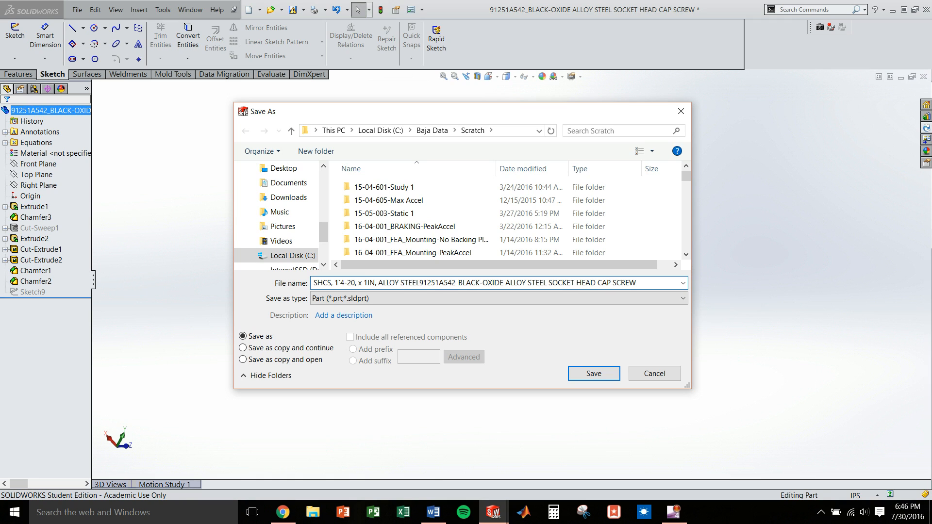
type(", MMC,")
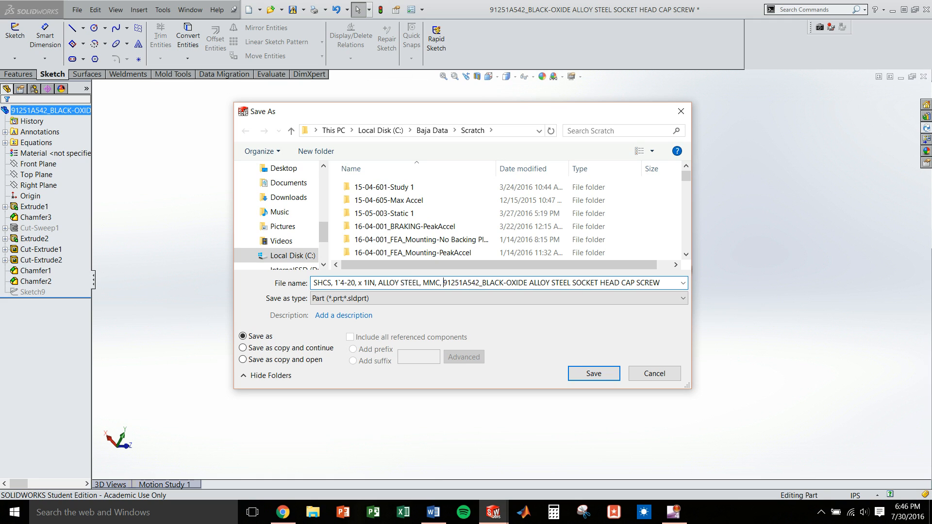
left_click_drag(479, 282, 660, 283)
key("Delete")
key("Tab")
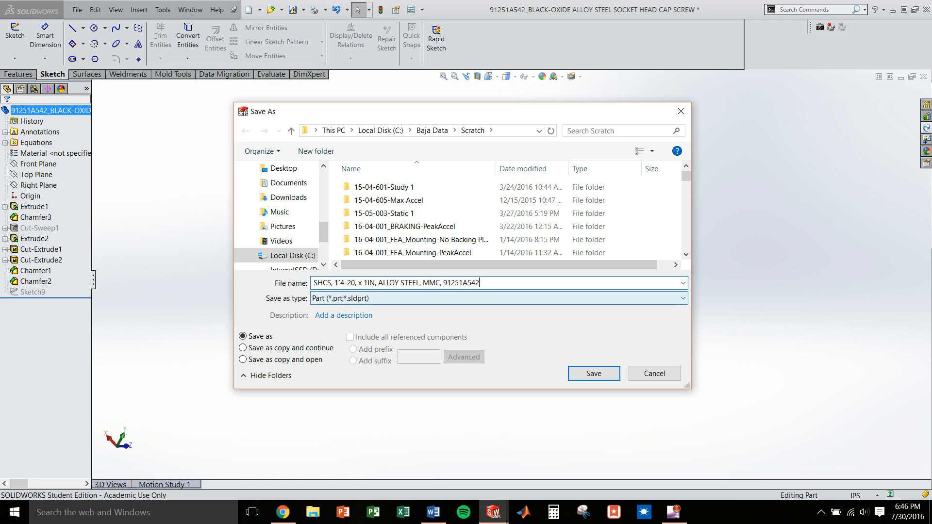
- Copy the new file name into the description and save the part in the Scratch folder
key("shift+Tab")
key("ctrl+c")
key("Tab")
key("Tab")
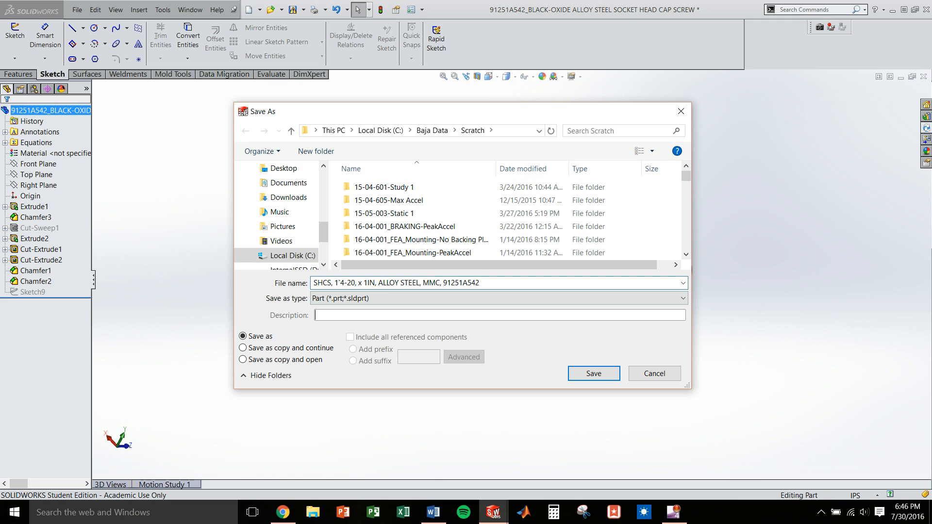
key("ctrl+v")
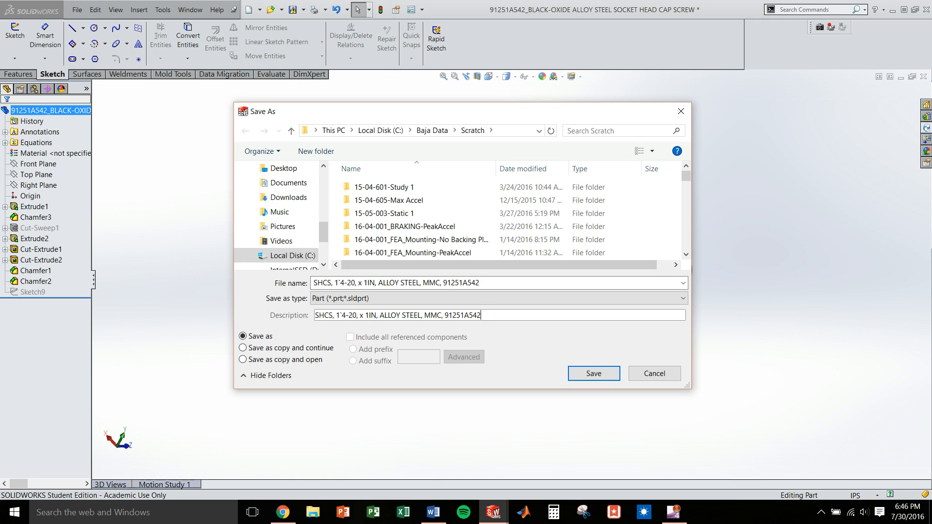
key("Return")
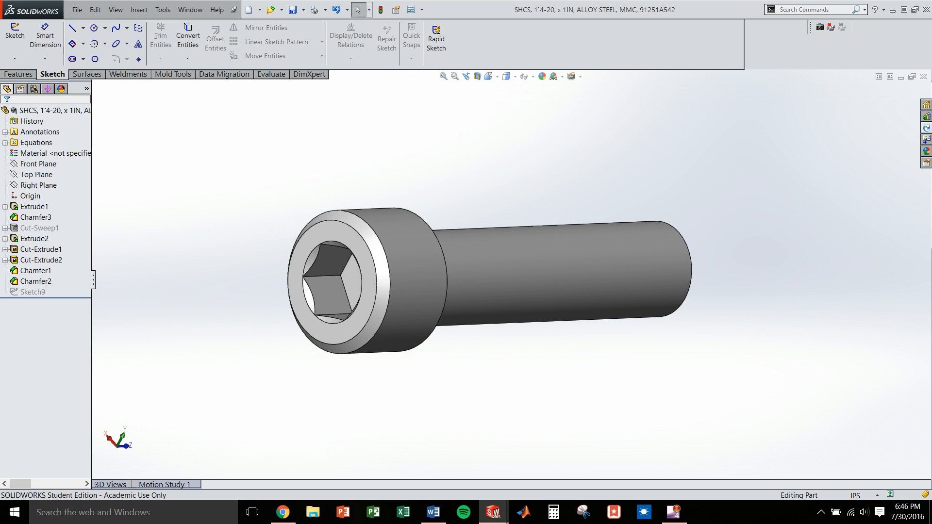
- Check the Description entry in the part's custom file properties, accept the properties and save the part
left_click(396, 10)
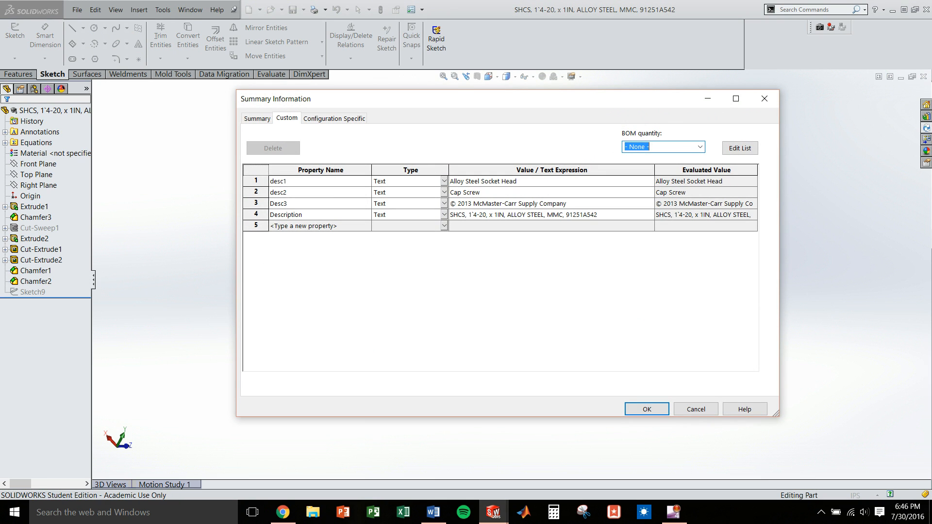
left_click(297, 214)
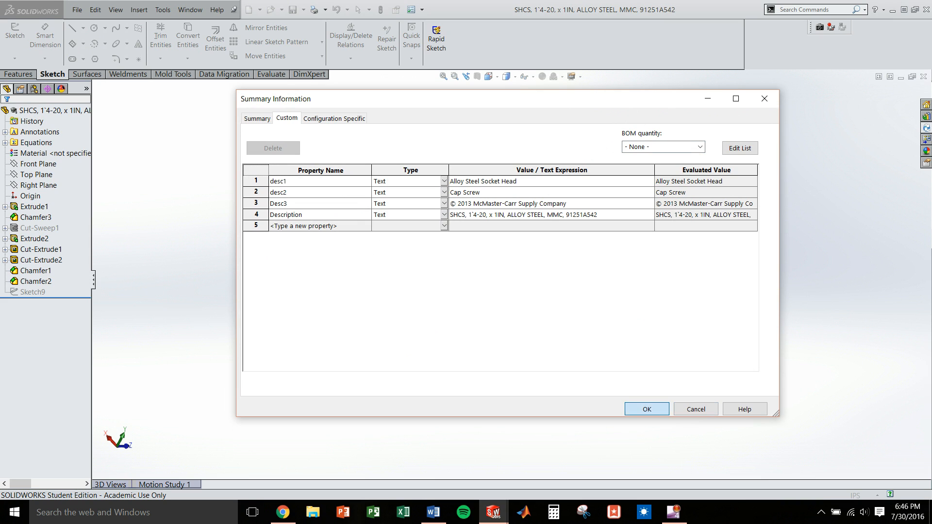
left_click(647, 409)
left_click(293, 10)
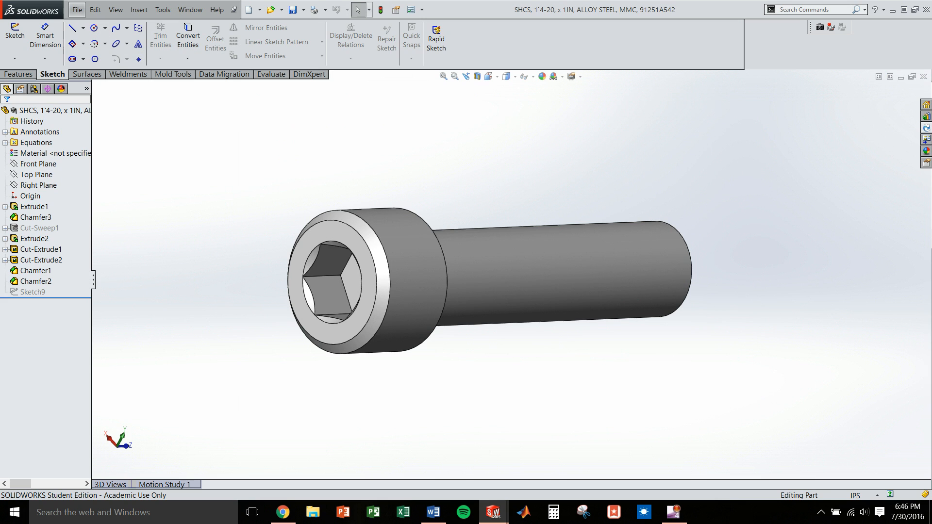
- Bring up Save and Check In for the screw part and turn off Retain ownership
left_click(76, 10)
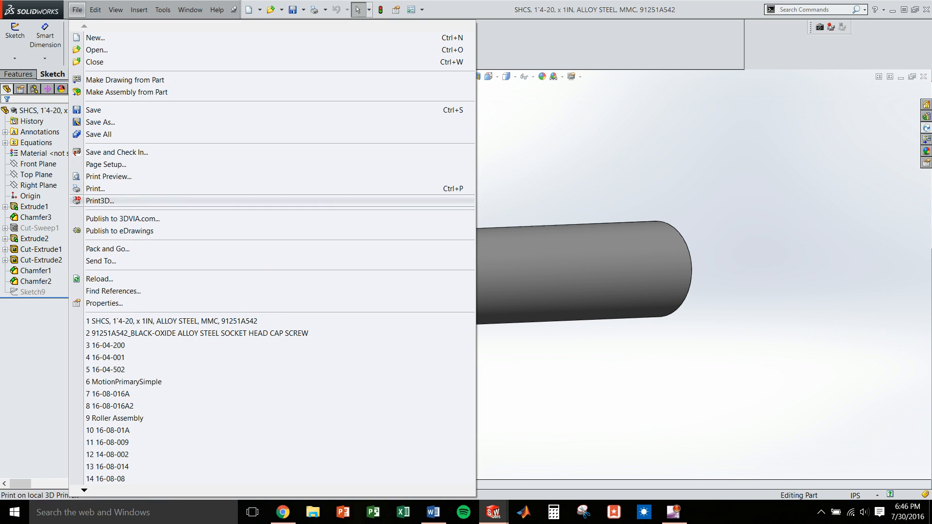
left_click(116, 152)
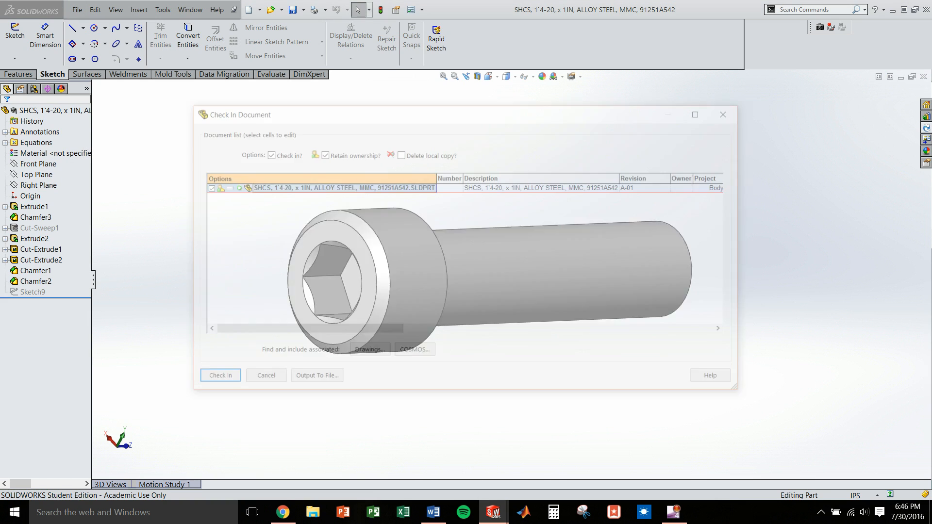
left_click_drag(388, 111, 408, 114)
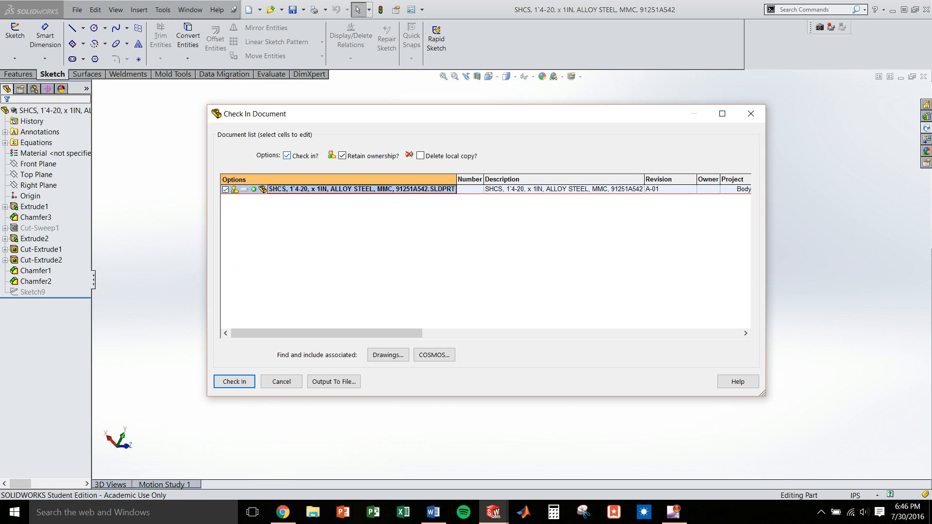
left_click(342, 155)
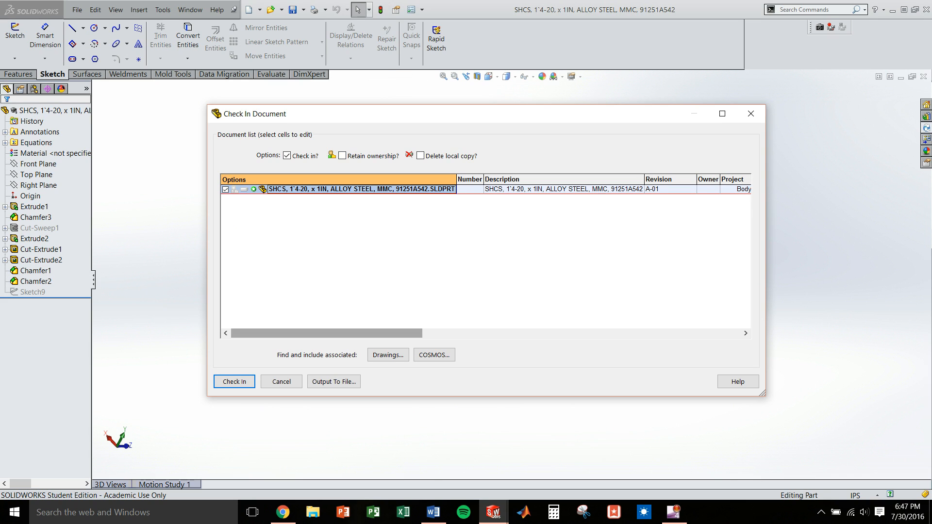
- Assign the screw to the R16 Reduction project for check-in
left_click_drag(326, 333, 477, 333)
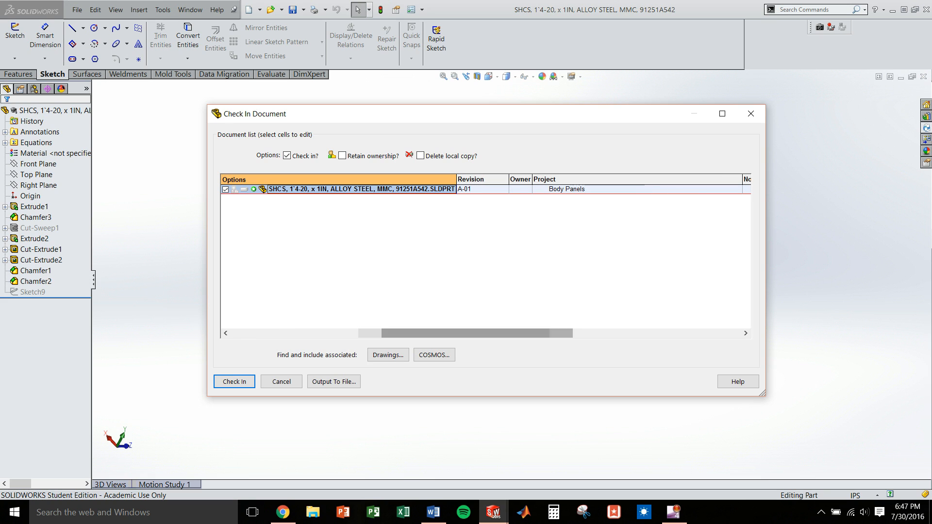
left_click(614, 190)
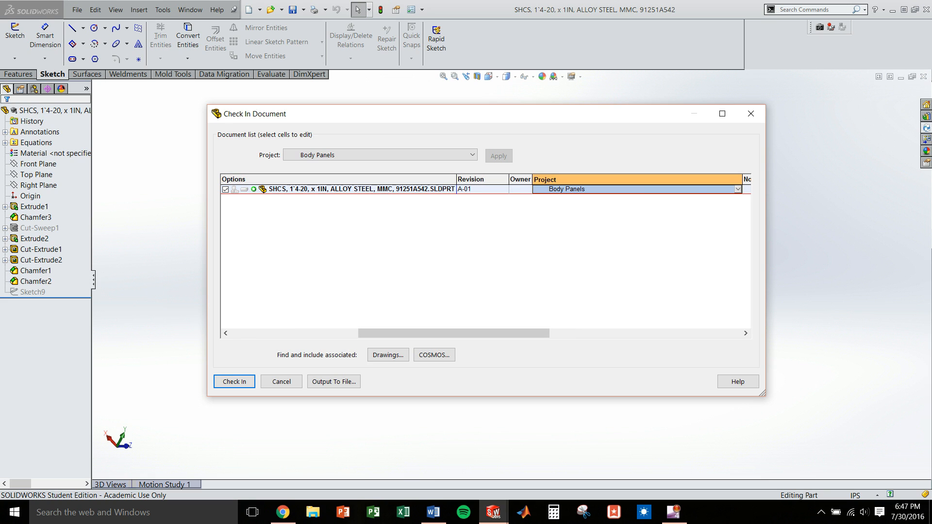
left_click(472, 155)
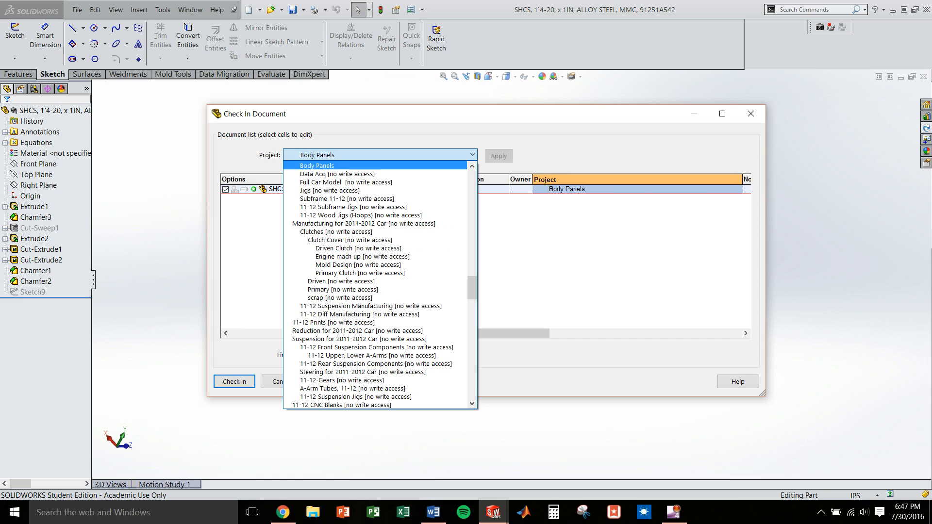
scroll(472, 287, "up", 1)
scroll(472, 287, "up", 6)
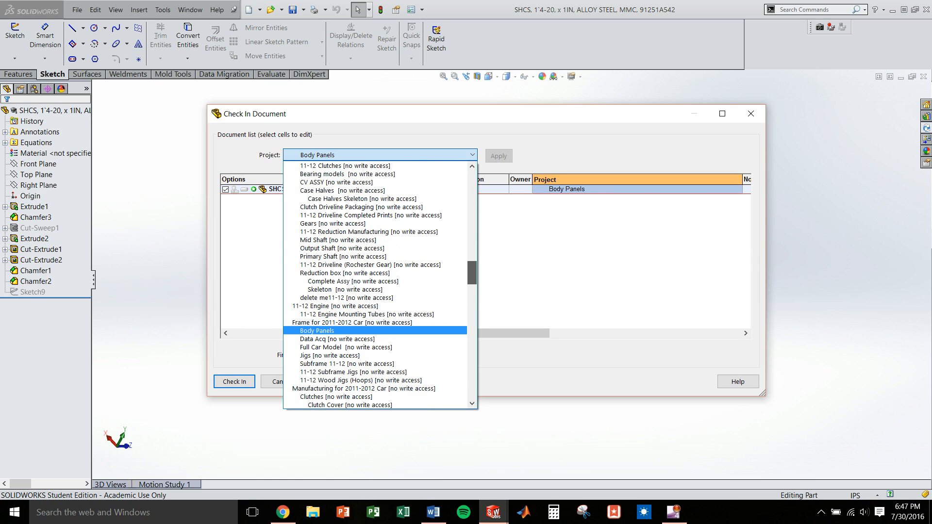
scroll(472, 288, "up", 4)
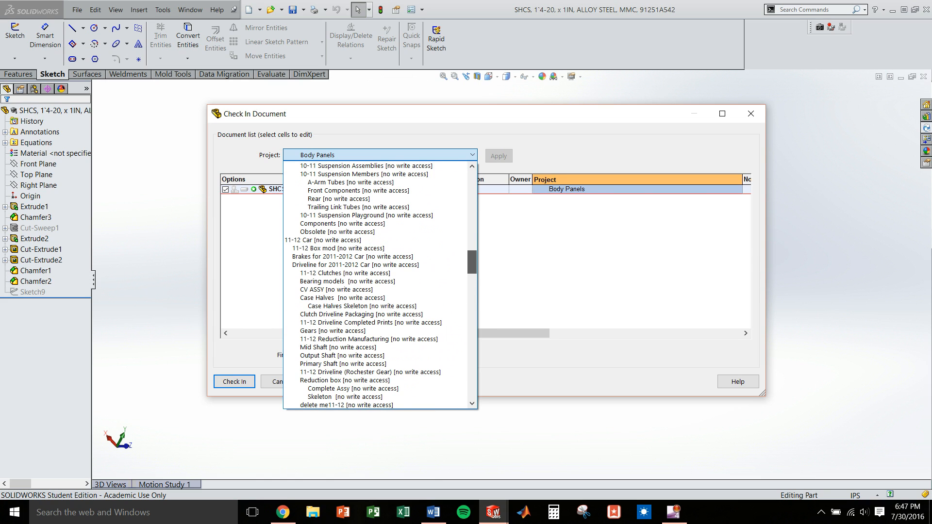
left_click_drag(472, 262, 472, 345)
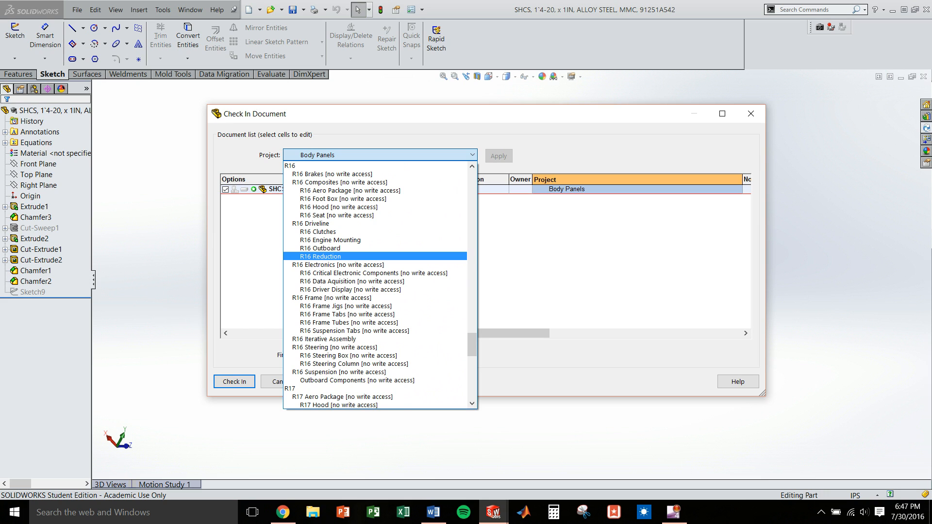
left_click(321, 256)
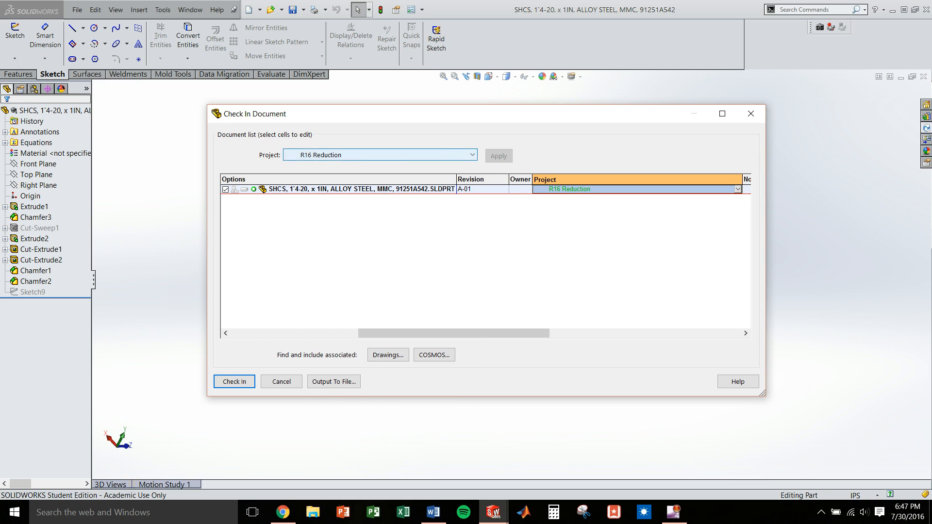
- Change the check-in project to Socket Head Cap Screw under Common hardware bolts, and cancel the check-in
left_click(379, 155)
scroll(378, 286, "down", 13)
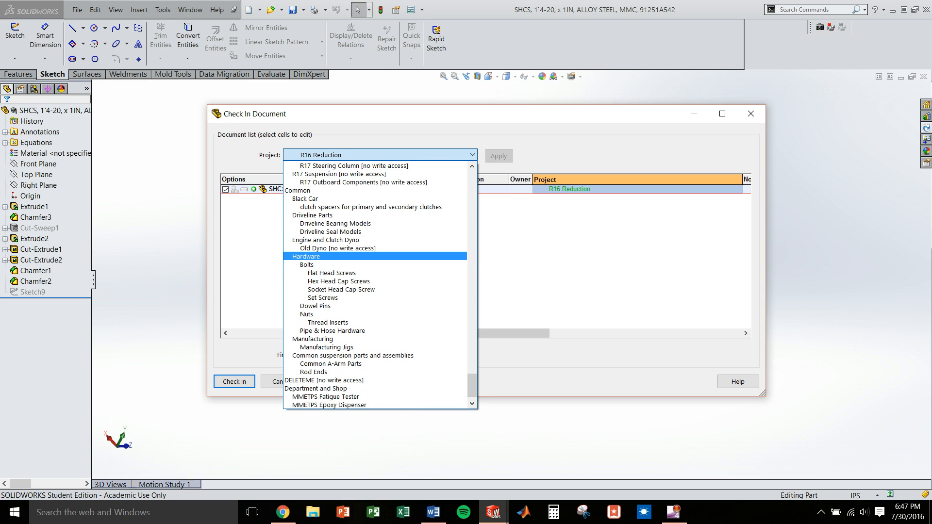
key("Return")
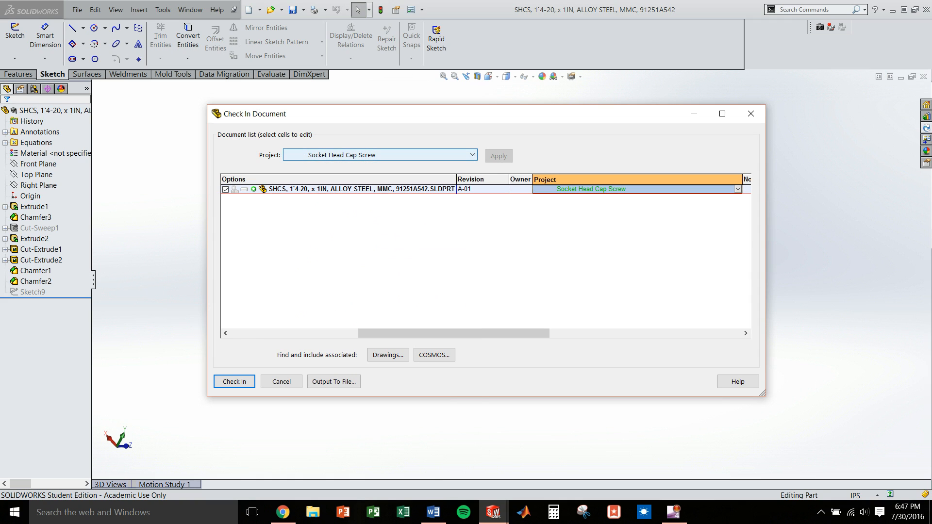
left_click_drag(454, 333, 326, 333)
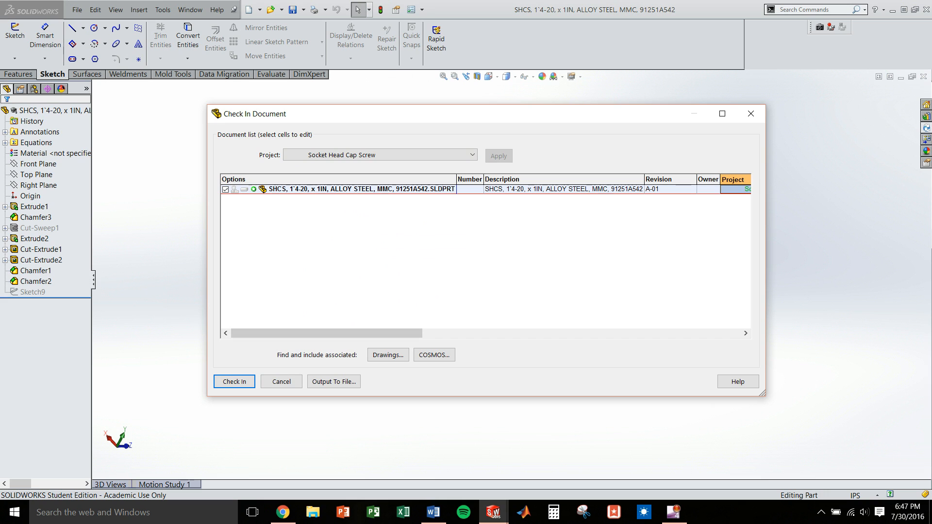
left_click(281, 381)
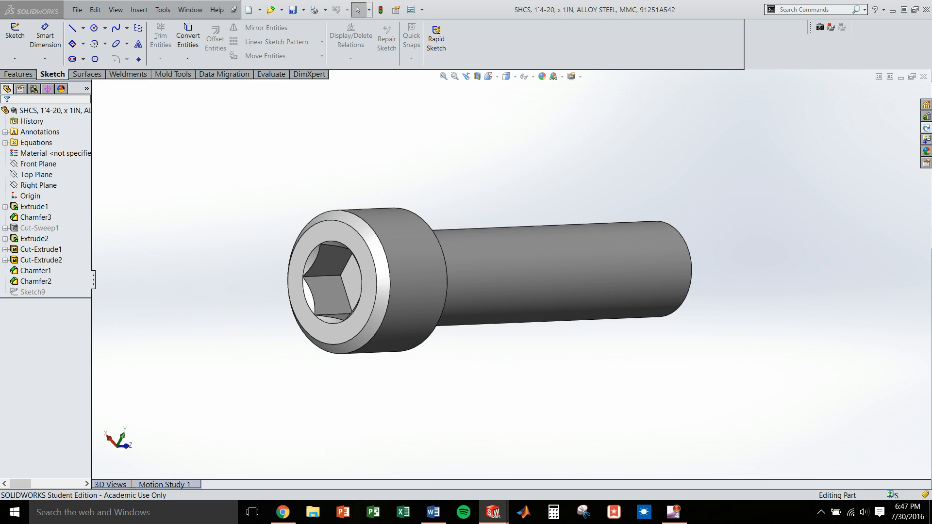
- Start checking the active part in from the vault's R16 Reduction project, review its project assignment, and close without checking in
left_click(926, 127)
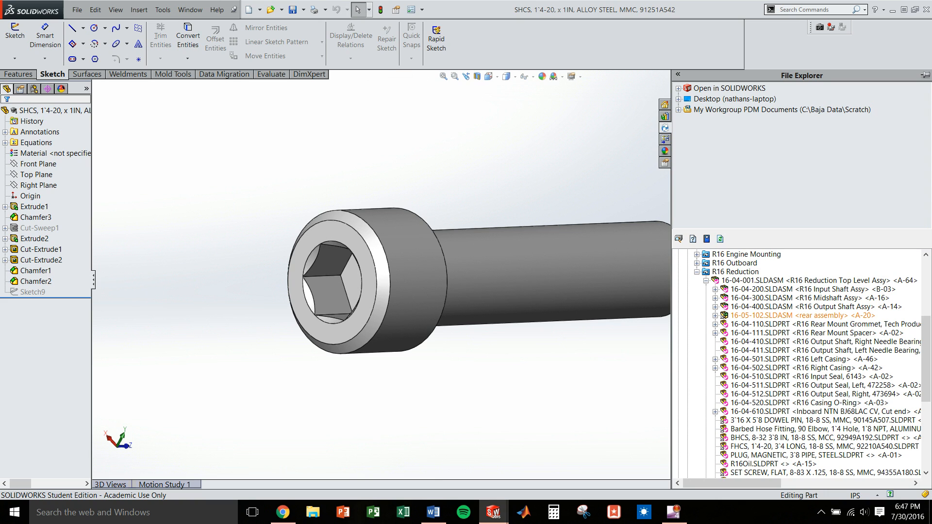
right_click(734, 272)
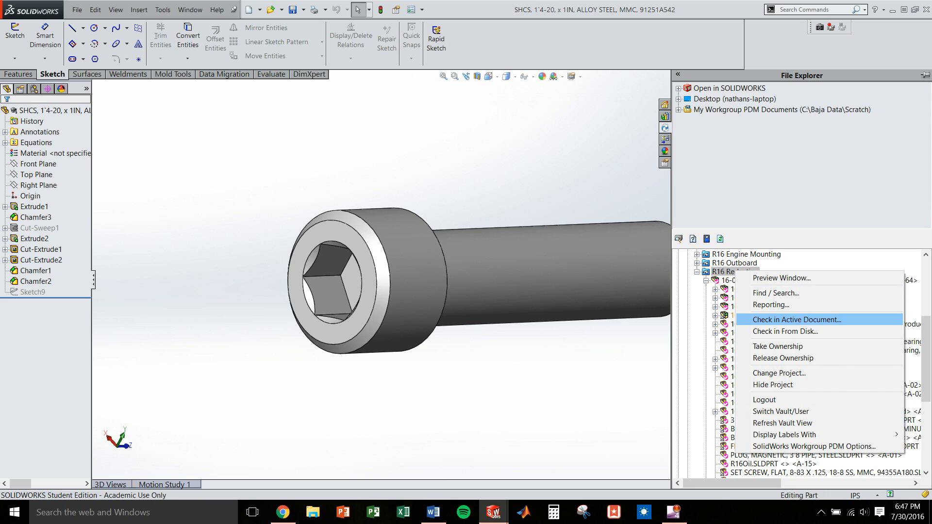
left_click(796, 320)
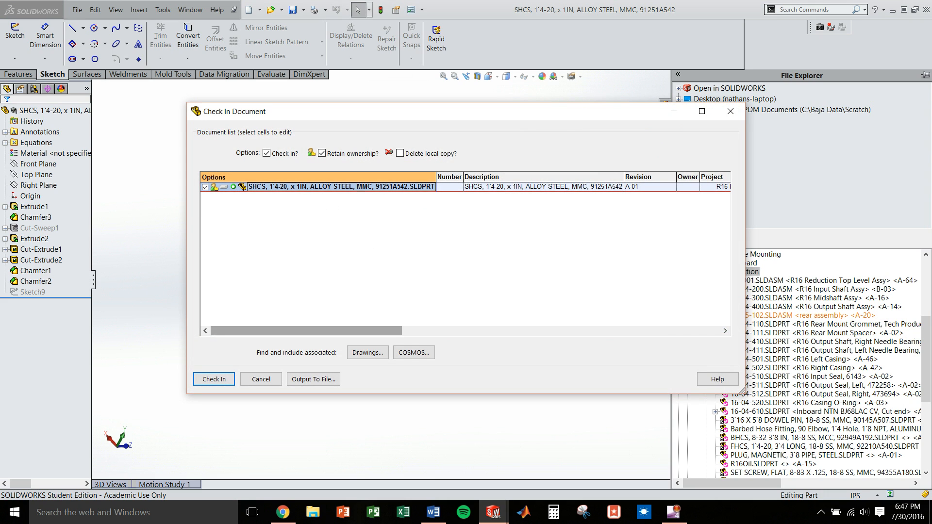
left_click_drag(387, 331, 433, 330)
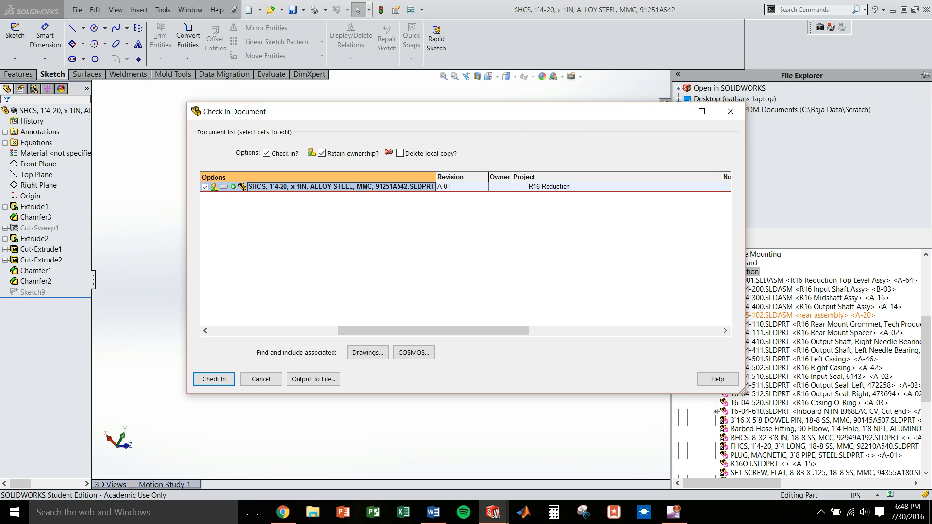
left_click(730, 111)
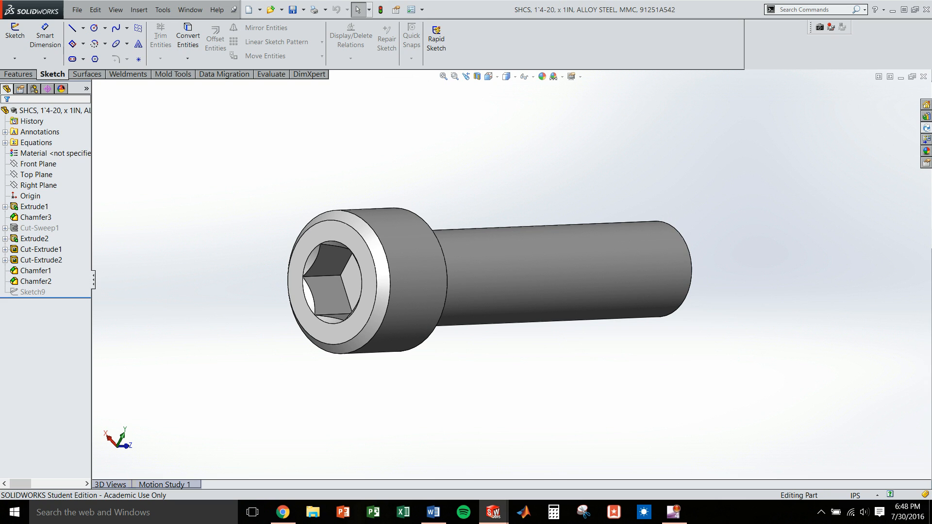
- Switch to the 16-04-200 input shaft assembly and insert the socket head cap screw at the origin
key("ctrl+Tab")
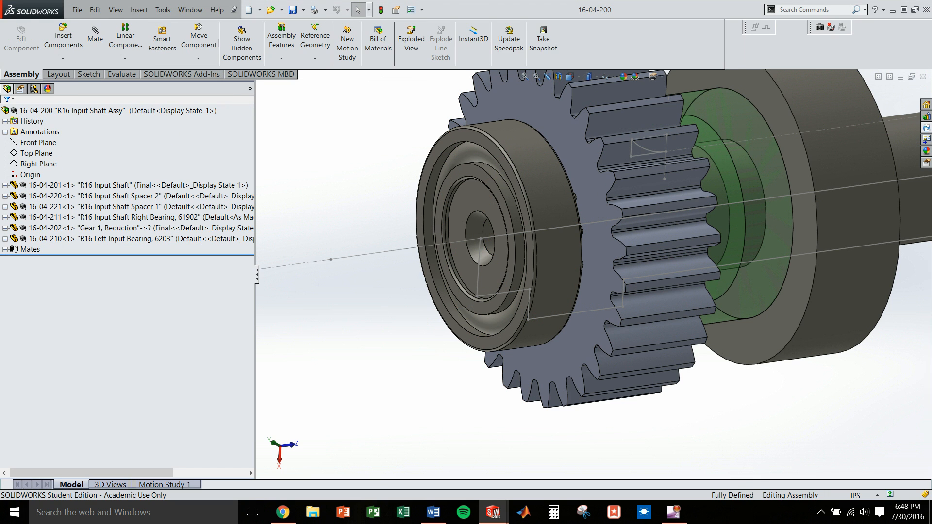
left_click(63, 39)
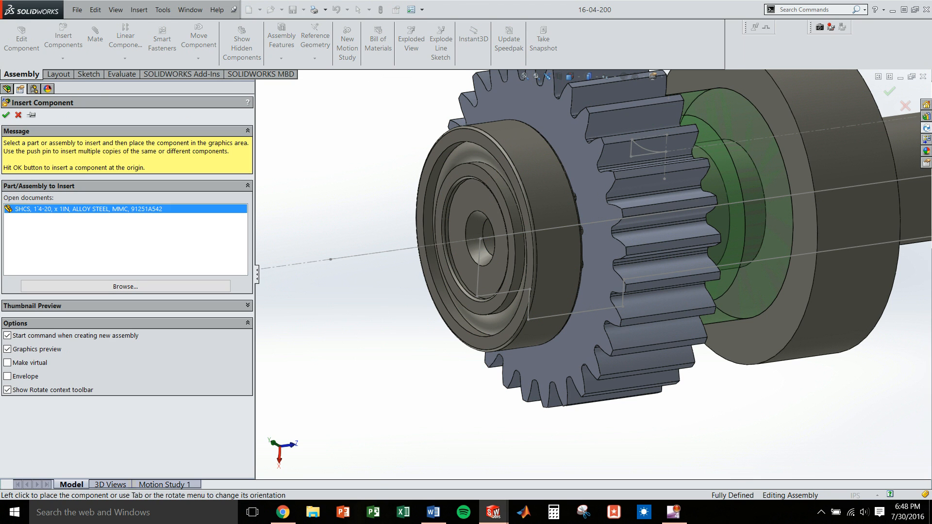
left_click(6, 115)
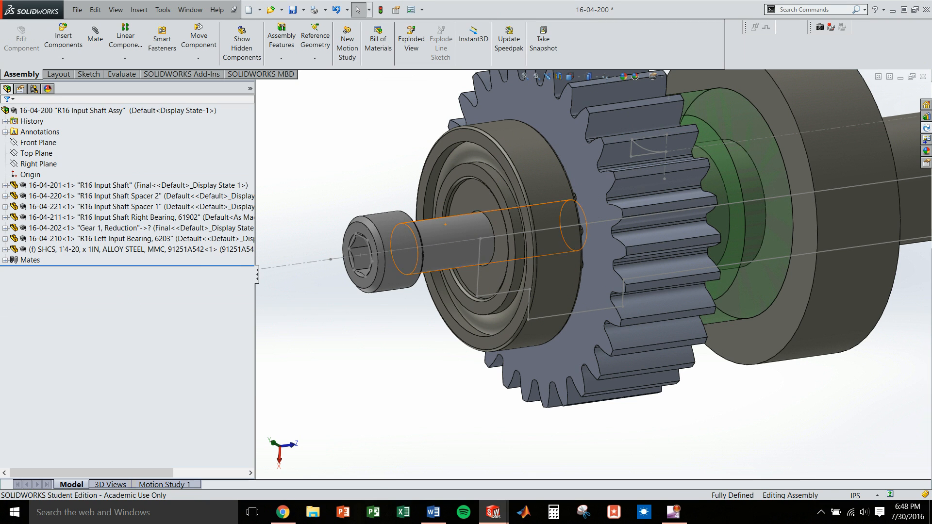
left_click(436, 231)
key("Escape")
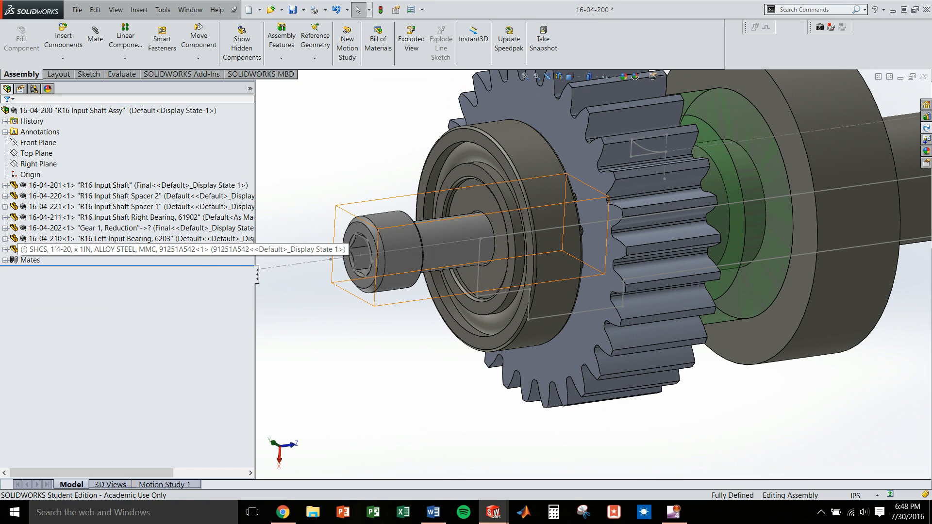
- Float the inserted screw and move it off the shaft axis
right_click(237, 249)
left_click(272, 287)
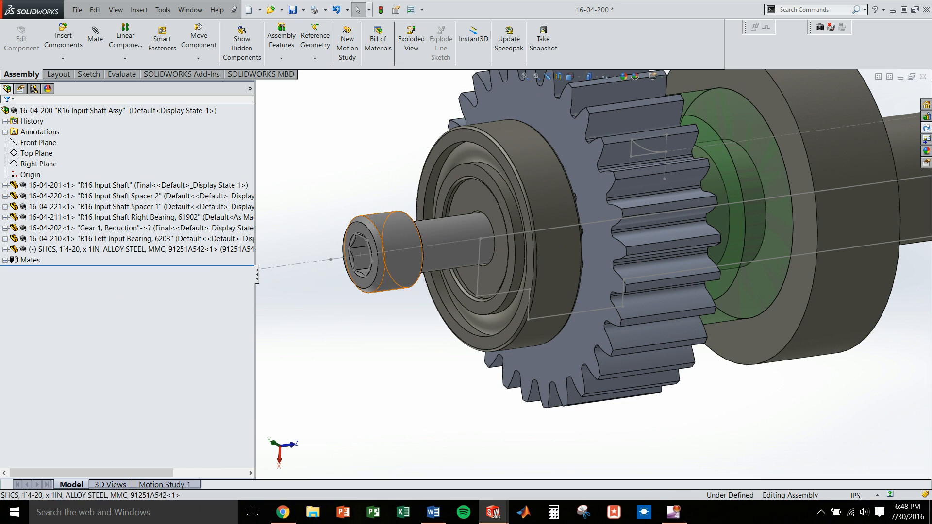
left_click_drag(388, 252, 336, 232)
- Mate the screw's shank concentric with the hole in the end of the input shaft
left_click(421, 212)
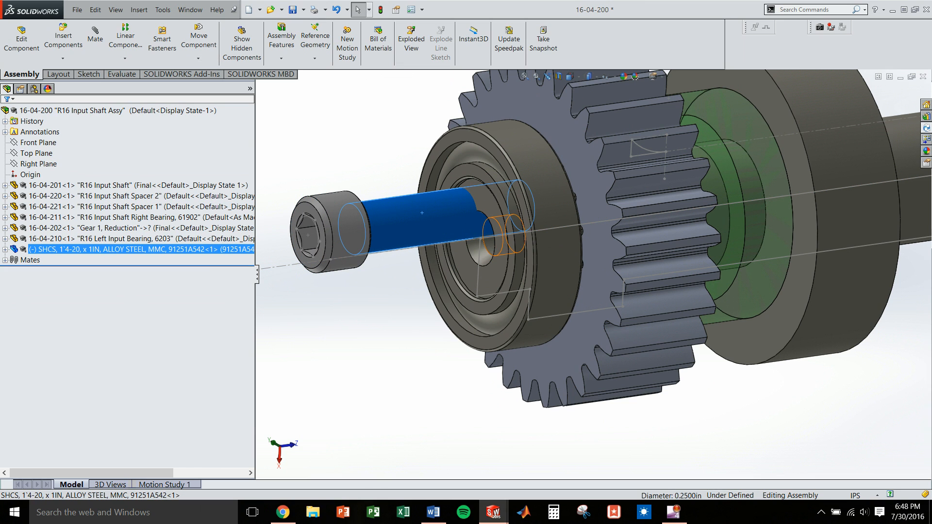
left_click_drag(408, 222, 482, 235, "alt")
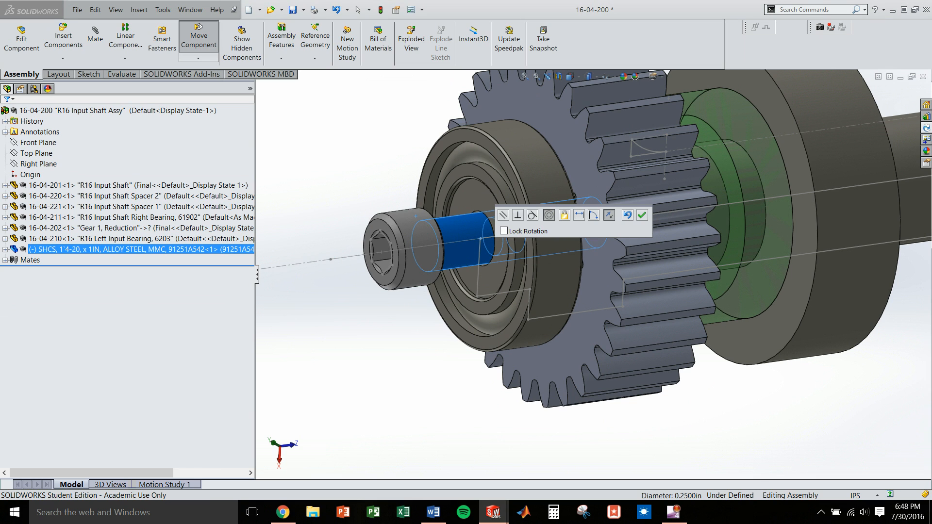
left_click(641, 215)
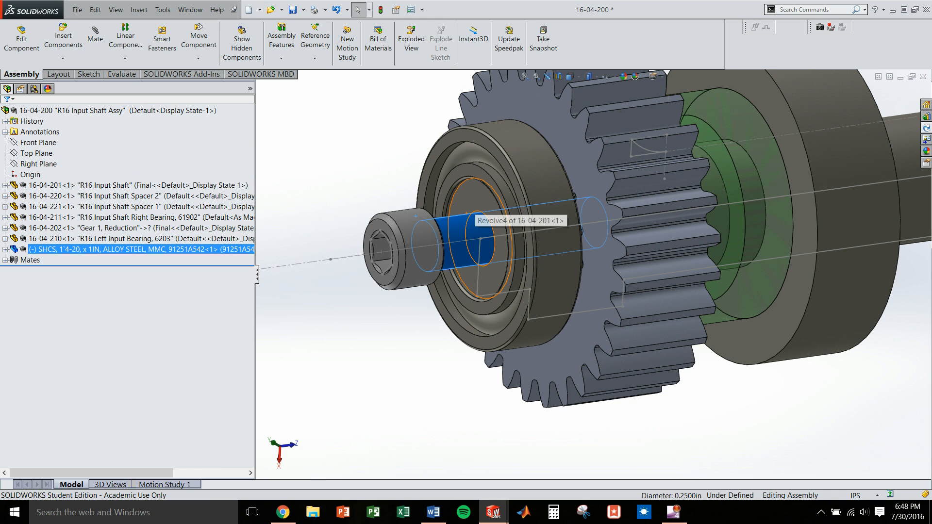
- Slide the screw out along its axis and mate the underside of its head coincident with the input shaft's end face
left_click_drag(466, 208, 380, 245)
scroll(422, 209, "down", 1)
scroll(280, 215, "up", 1)
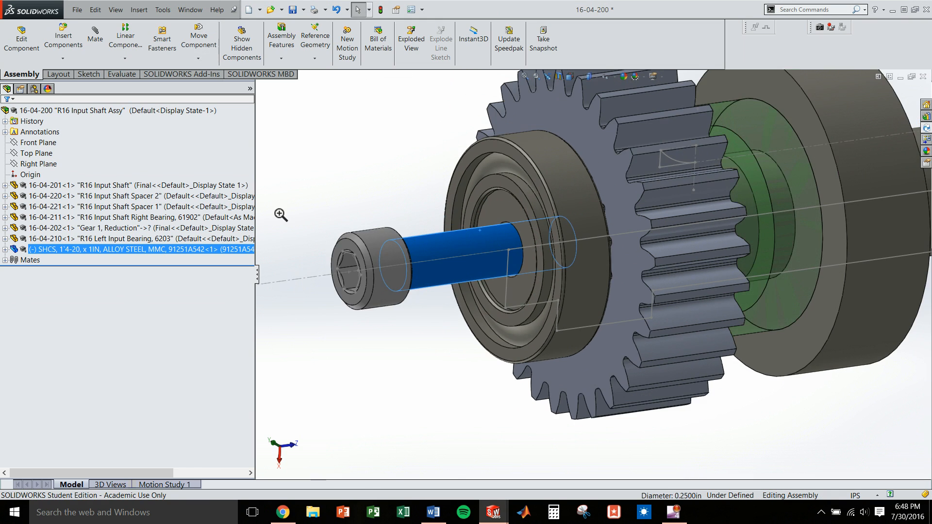
scroll(281, 215, "up", 3)
left_click(280, 215)
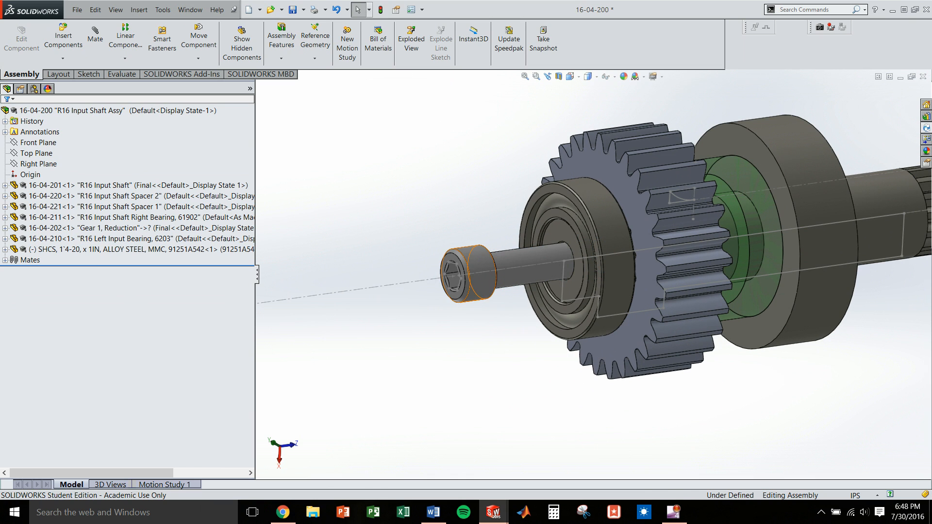
mouse_move(480, 261)
left_mouse_down()
mouse_move(559, 251)
mouse_move(473, 262)
left_mouse_up()
left_click(572, 233)
middle_click_drag(572, 235, 502, 252)
left_click(502, 253, "ctrl")
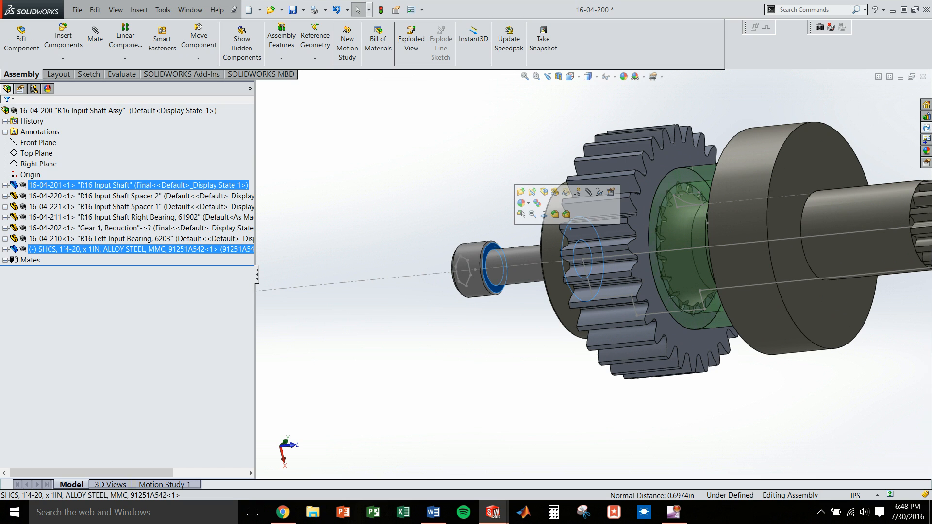
left_click(95, 35)
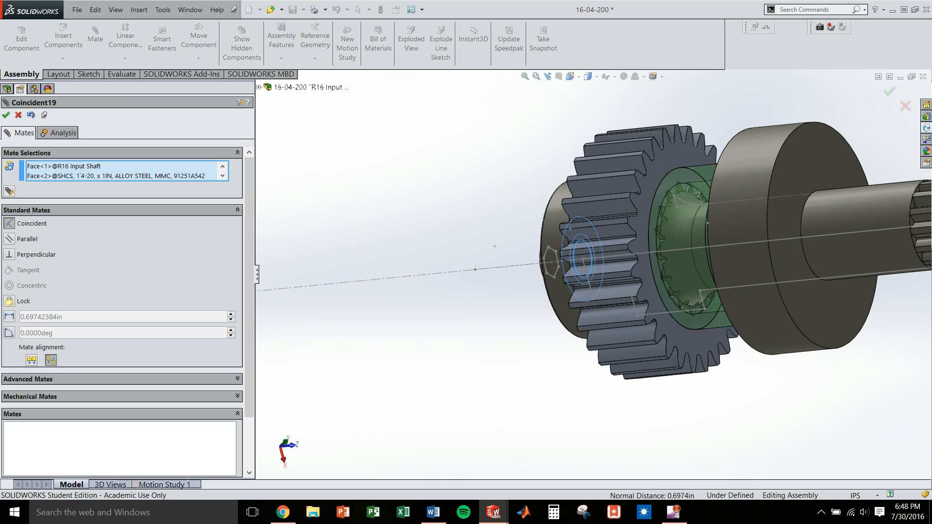
left_click(5, 115)
left_click(6, 115)
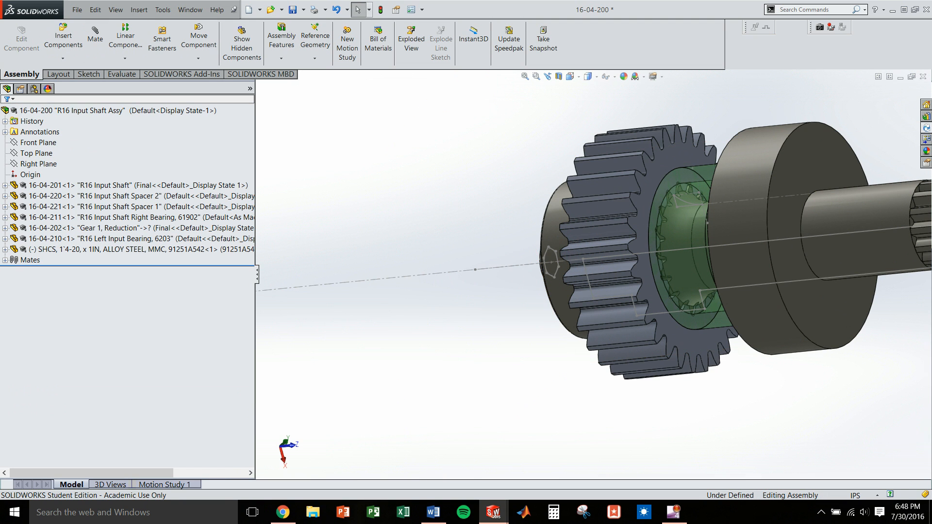
- Save the 16-04-200 input shaft assembly and start its check-in to the vault
middle_click_drag(598, 200, 694, 203)
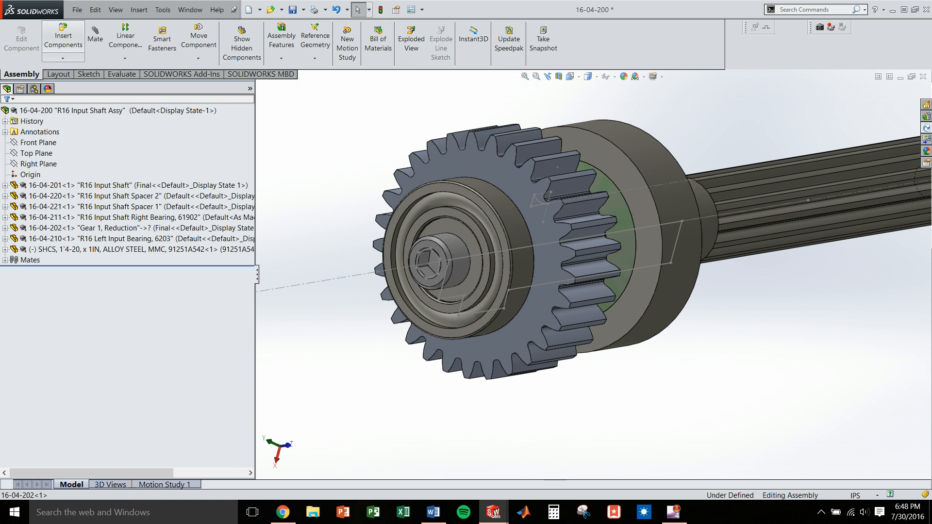
left_click(77, 10)
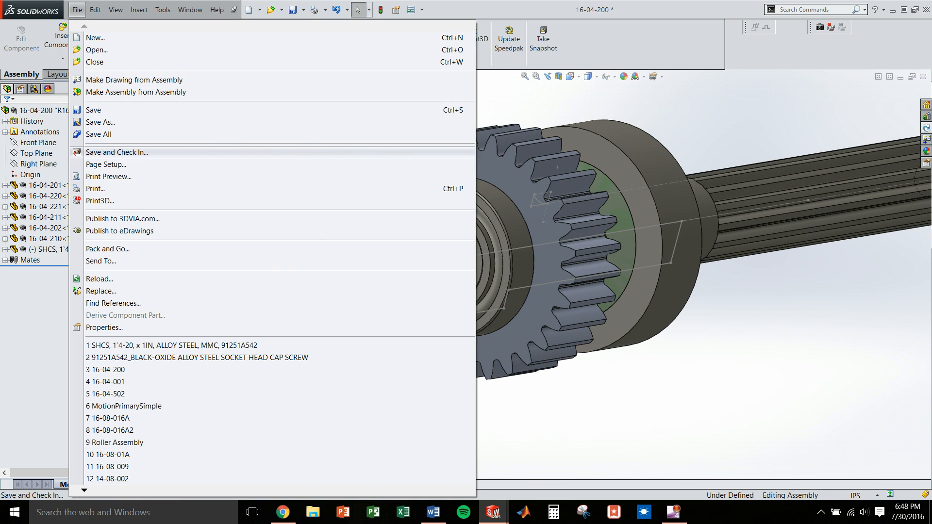
left_click(117, 151)
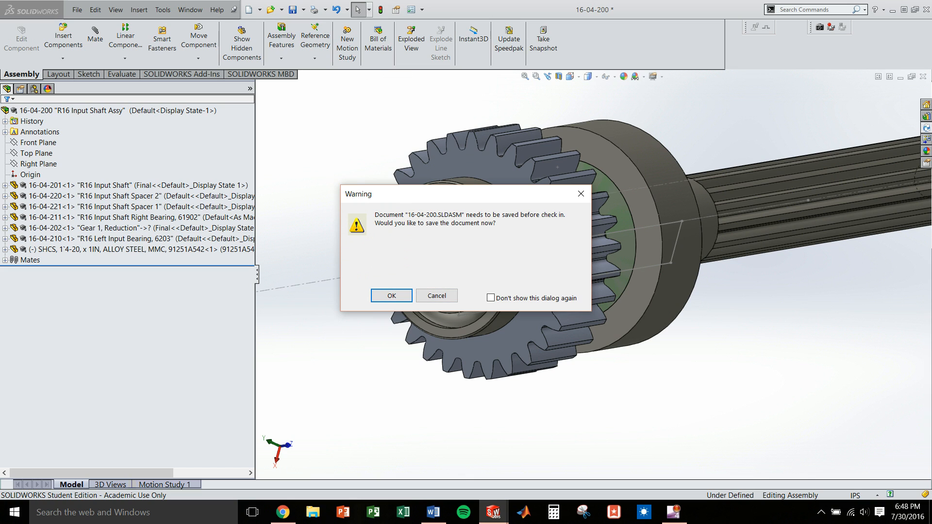
key("Return")
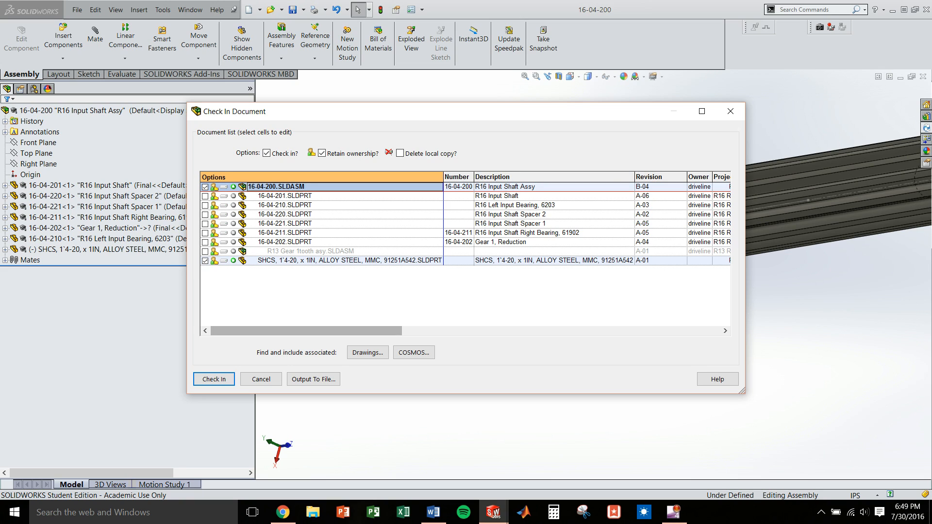
- Assign the new SHCS 91251A542 part to the Socket Head Cap Screw project under Hardware, Bolts in the check-in list
left_click_drag(305, 330, 434, 330)
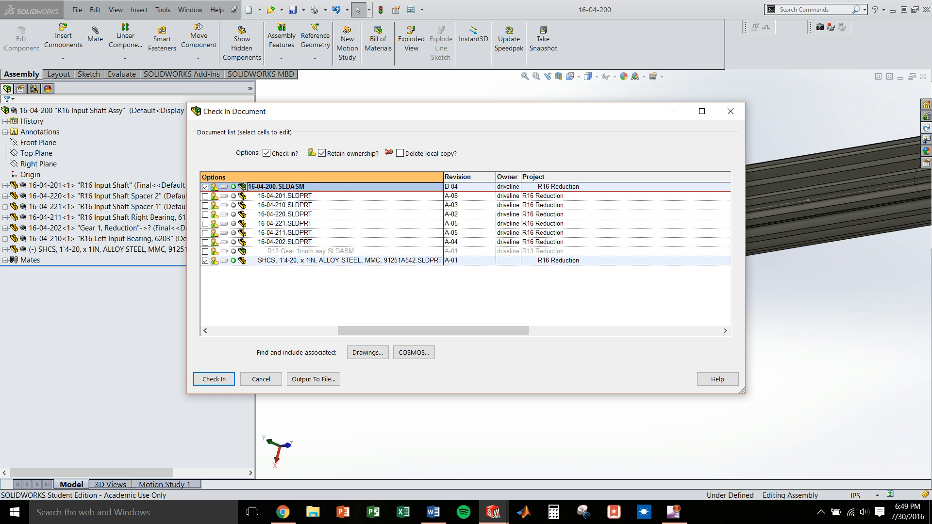
left_click(558, 261)
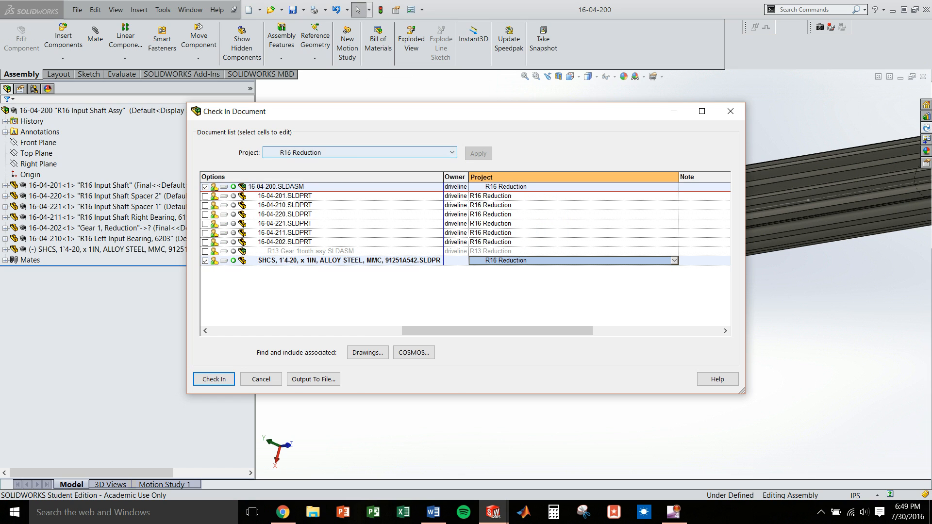
left_click(360, 152)
scroll(354, 352, "down", 5)
scroll(355, 352, "down", 5)
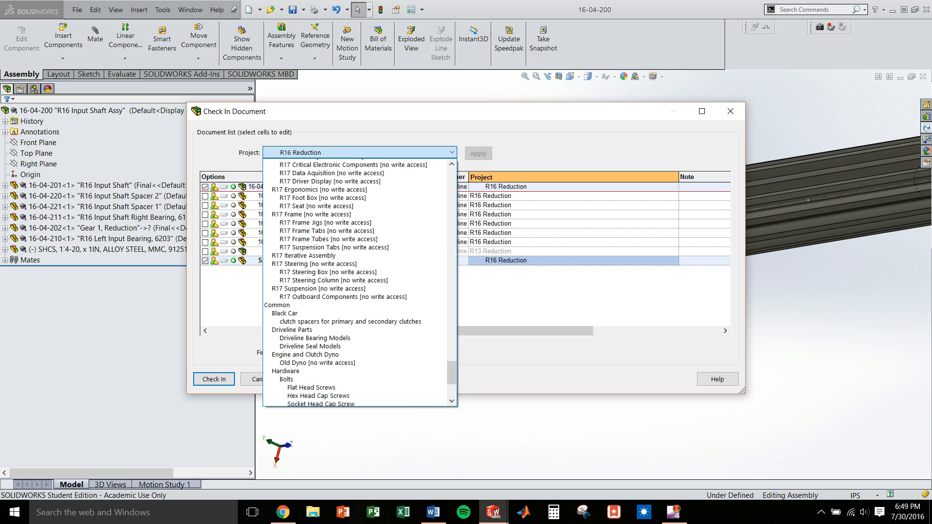
left_click(354, 394)
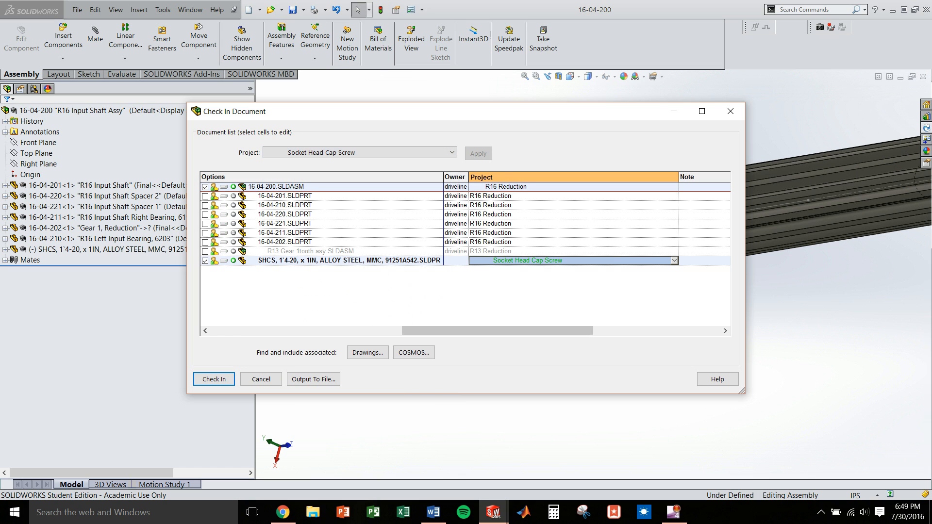
- Try revisions B-03+ and C-01 for the 16-04-200 assembly and set it back to B-04 (Default)
left_click_drag(476, 331, 284, 331)
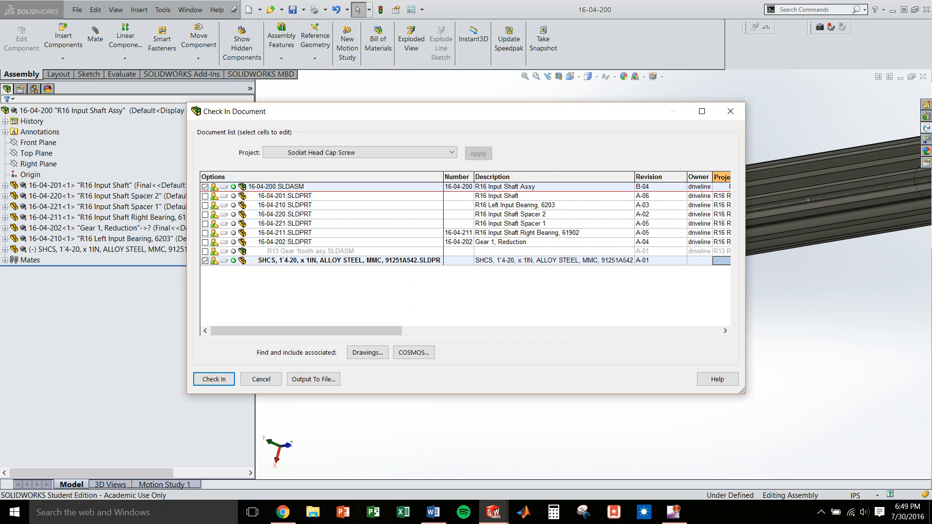
left_click(658, 186)
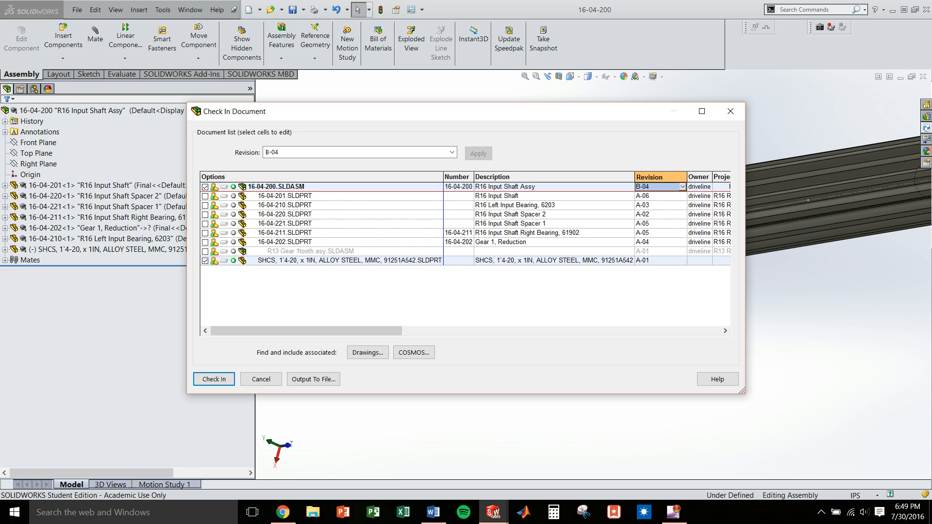
left_click(682, 187)
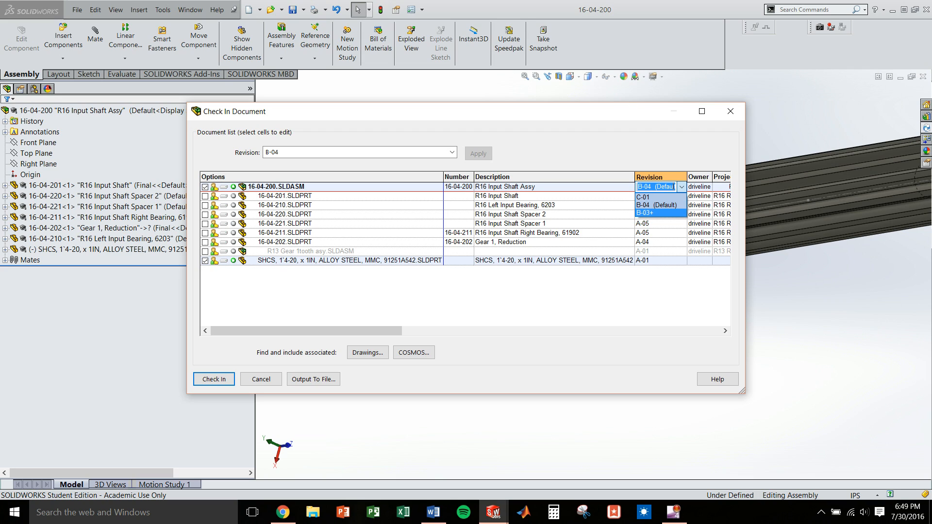
left_click(659, 213)
left_click(682, 187)
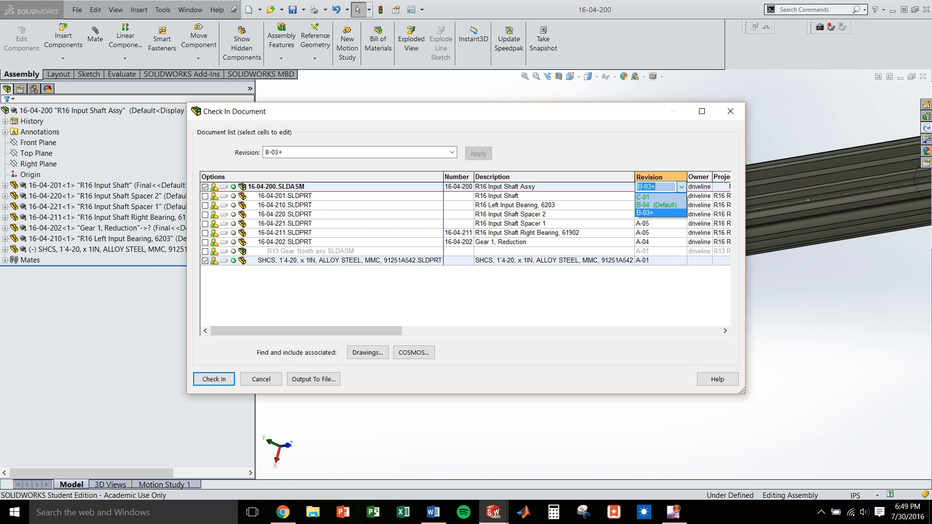
left_click(655, 197)
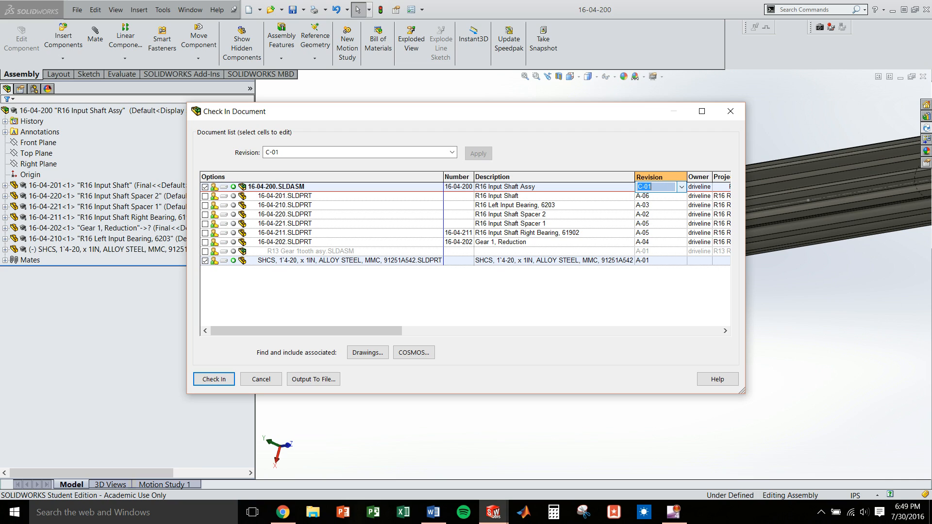
left_click(682, 186)
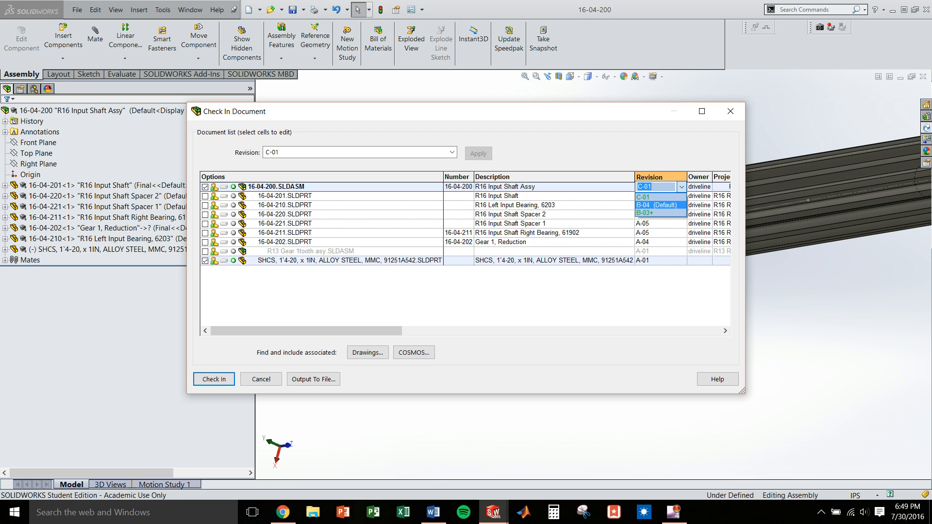
left_click(656, 204)
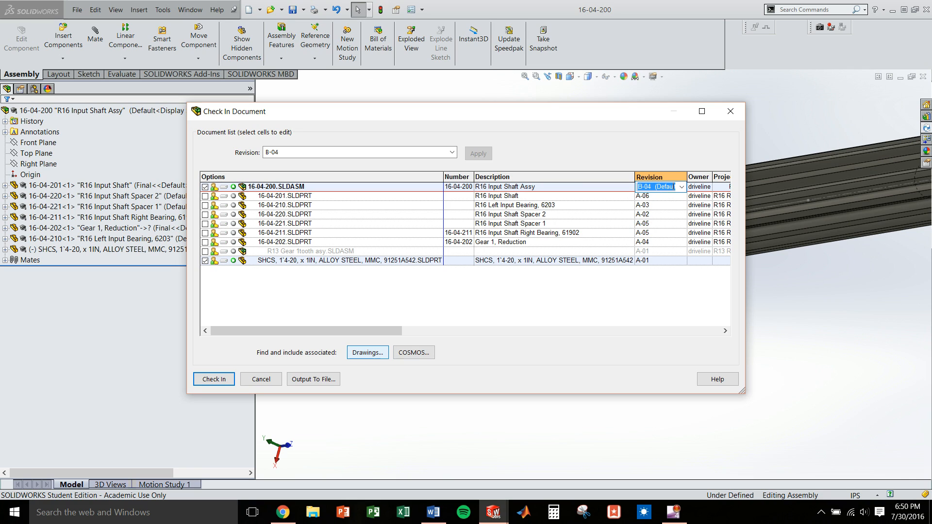
- Check in the 16-04-200 assembly with the new screw without adding associated drawings, accepting the Socket Head Cap Screw project
left_click(368, 352)
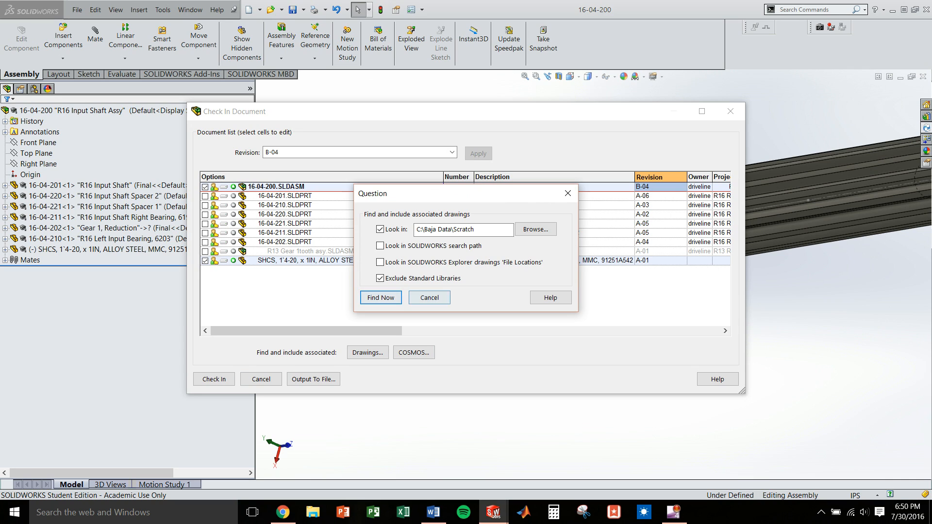
left_click(429, 298)
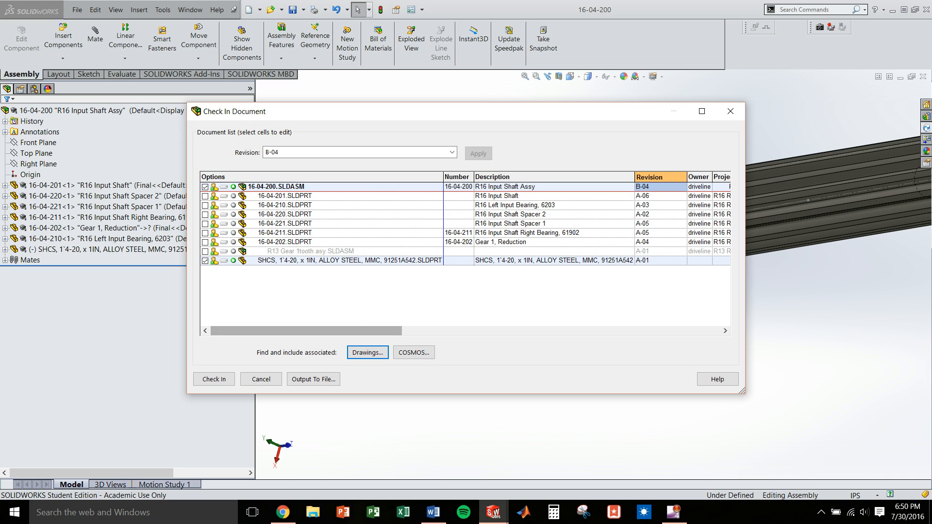
left_click(214, 379)
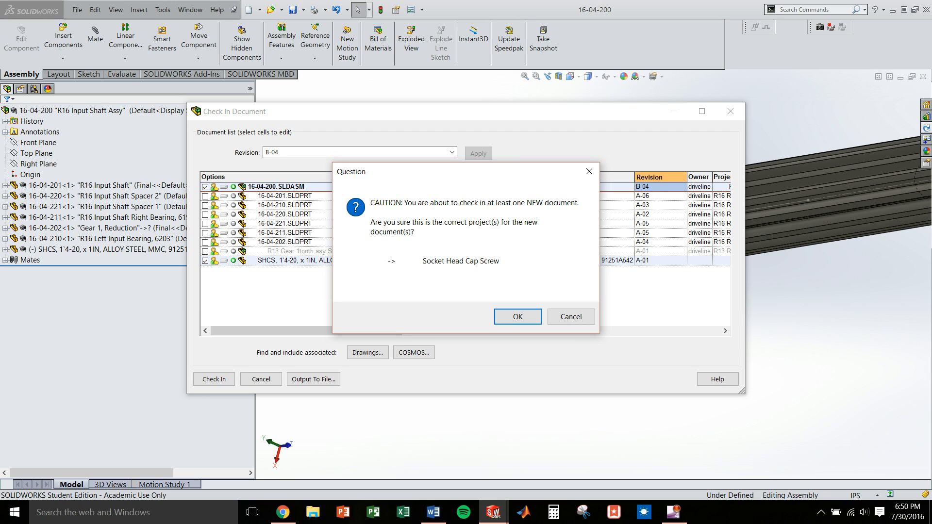
key("Return")
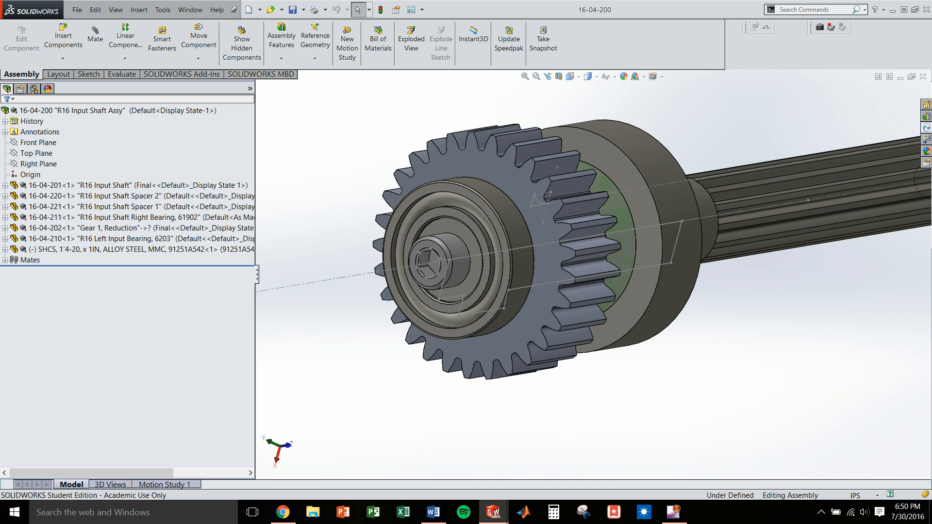
- Locate the checked-in SHCS 91251A542 part in the vault under Common, Hardware, Bolts, Socket Head Cap Screw
left_click(926, 128)
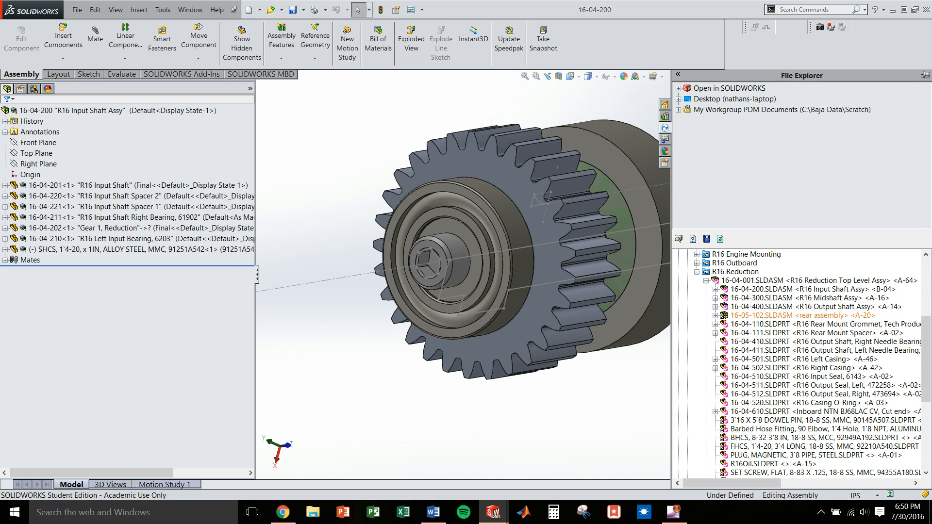
left_click(697, 272)
left_click(679, 446)
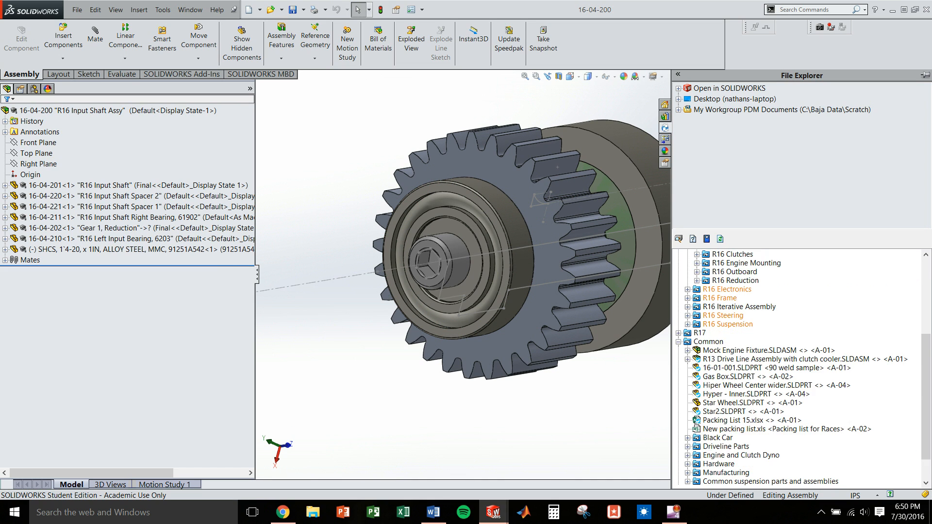
scroll(801, 369, "down", 1)
scroll(801, 368, "up", 1)
left_click(687, 464)
scroll(688, 464, "down", 2)
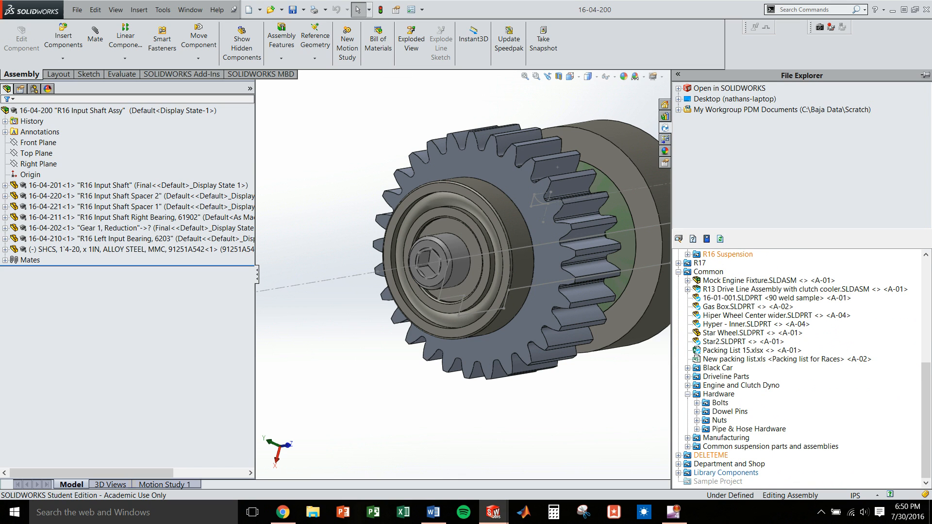
left_click(697, 403)
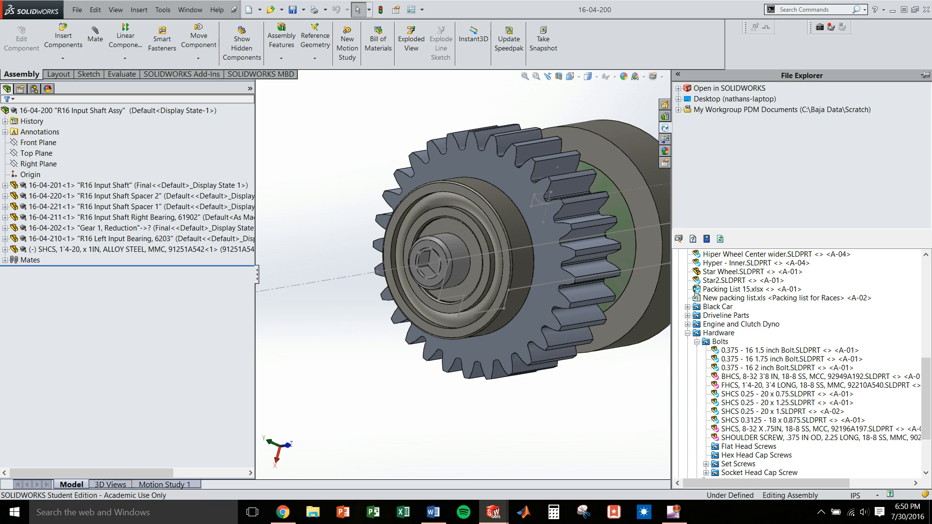
scroll(706, 388, "down", 3)
left_click(706, 385)
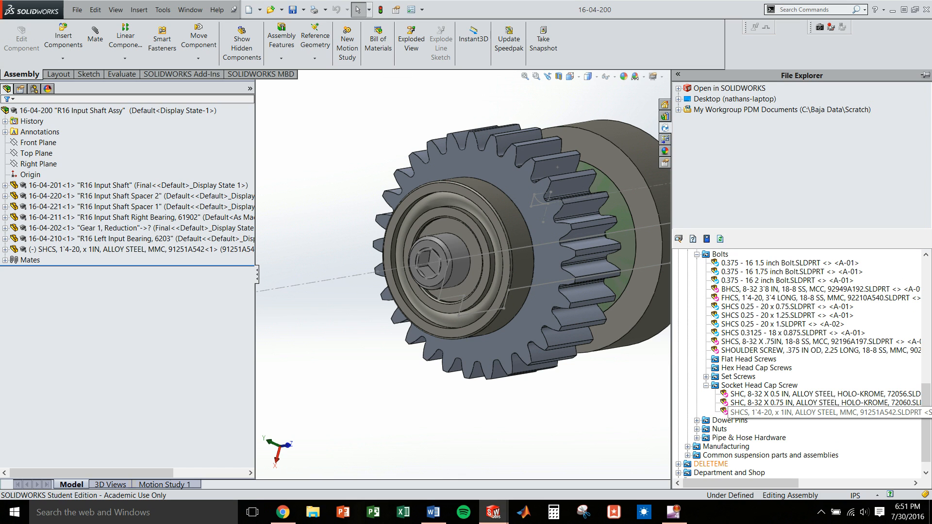
left_click(777, 412)
- Delete the socket head cap screw from the end of the input shaft in the assembly
left_click(485, 311)
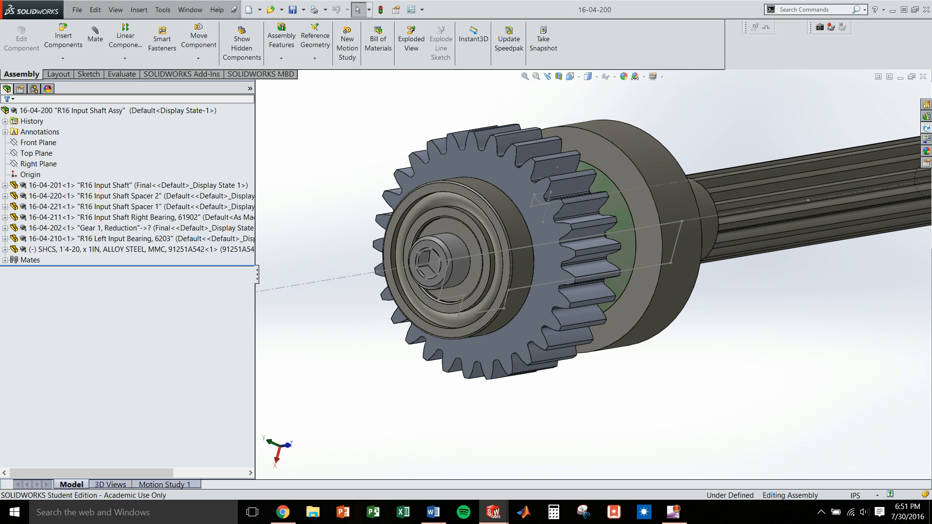
left_click(437, 262)
key("Delete")
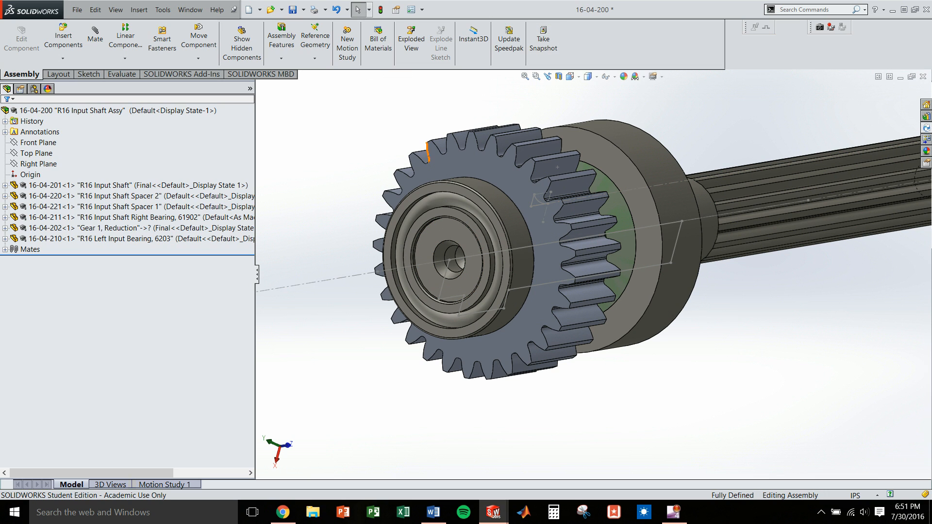
- Find 16-04-200 under R16 Reduction in the vault and review its document information
left_click(926, 128)
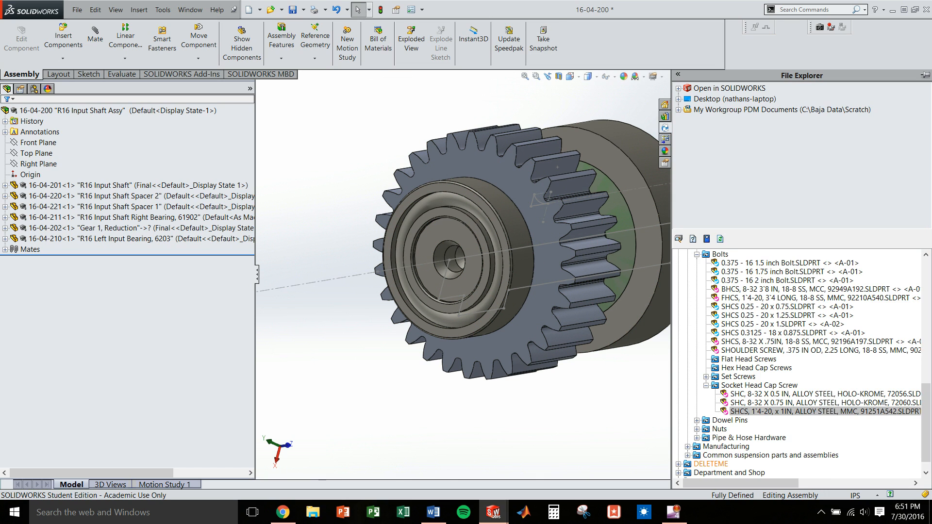
scroll(799, 364, "up", 3)
scroll(798, 364, "up", 7)
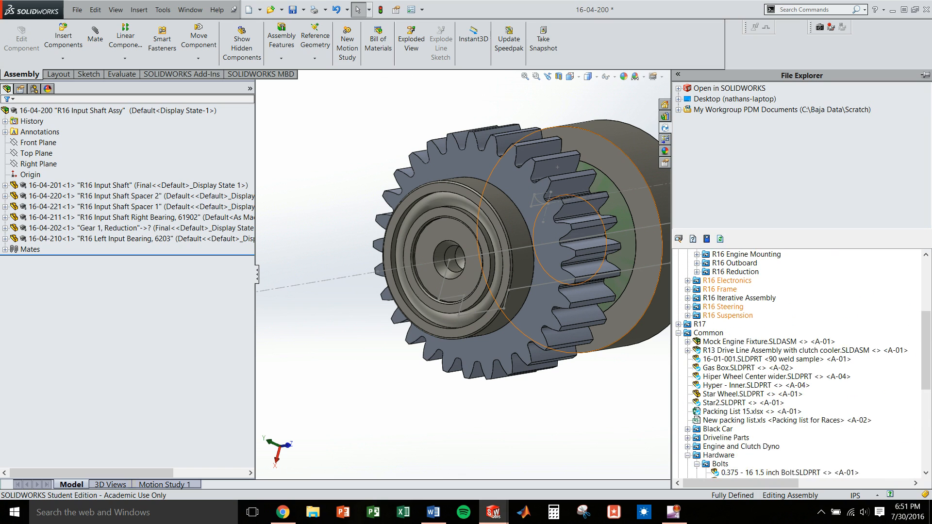
scroll(798, 364, "up", 3)
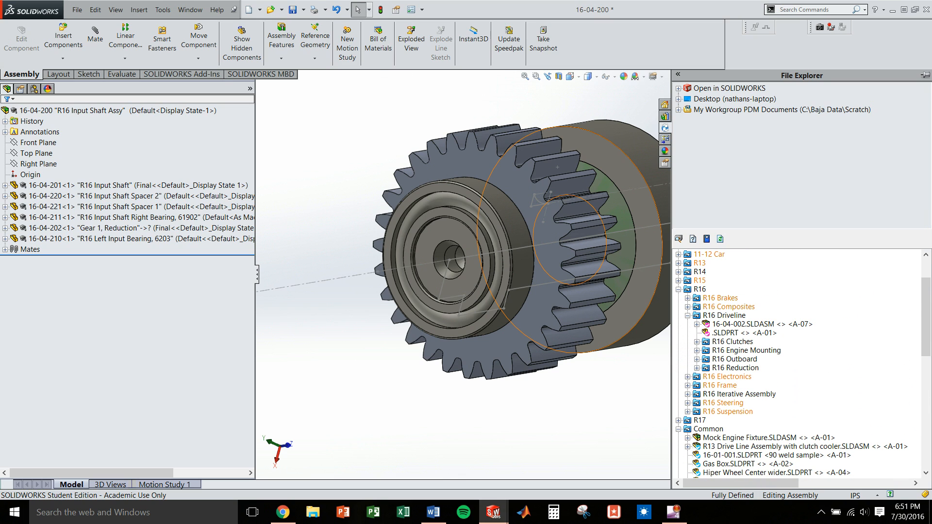
left_click(697, 324)
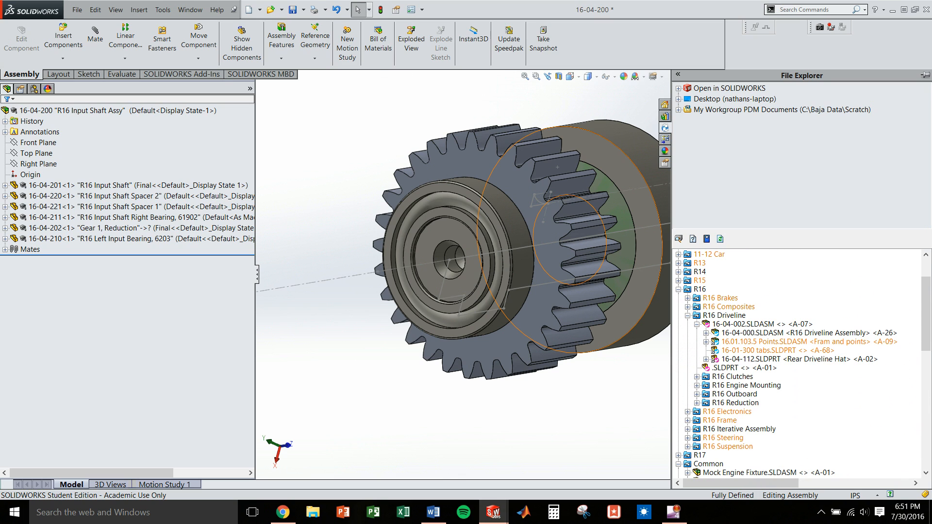
left_click(697, 403)
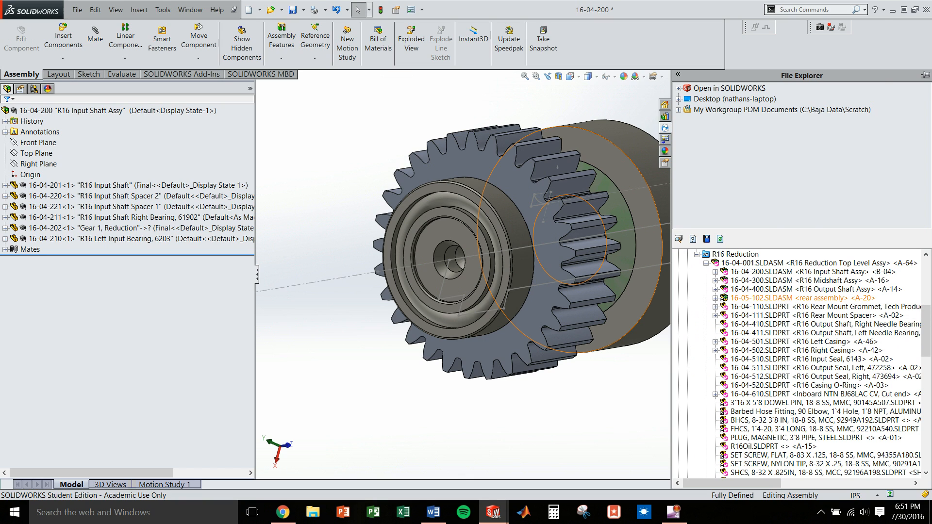
right_click(744, 271)
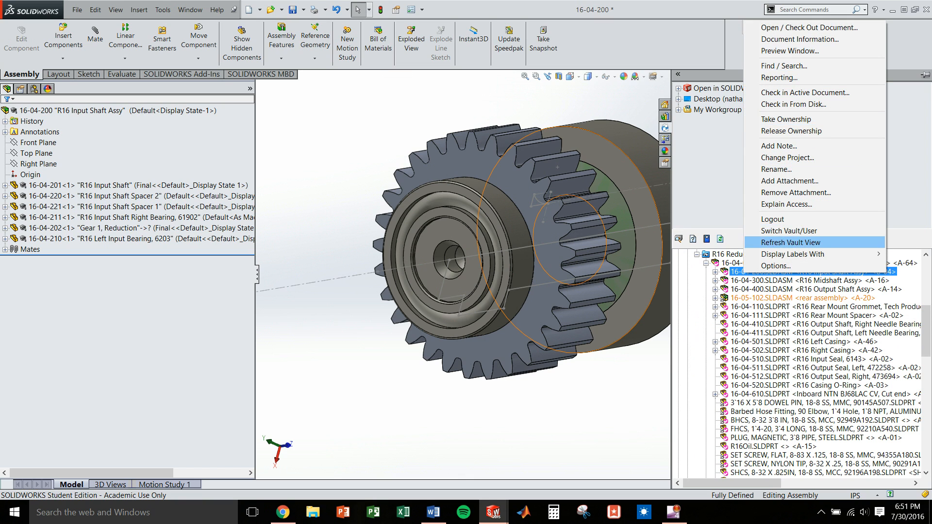
left_click(800, 39)
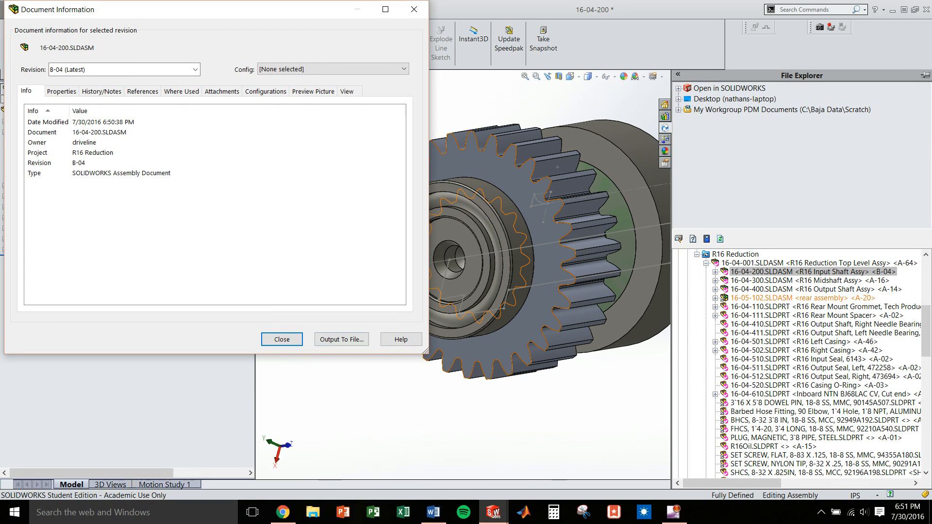
left_click(414, 9)
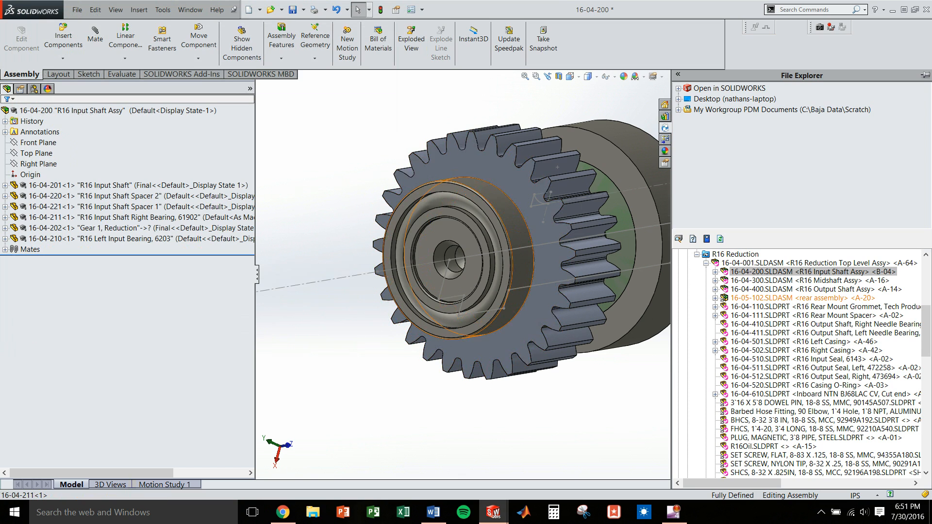
middle_click_drag(522, 262, 505, 272)
scroll(599, 279, "up", 5)
scroll(648, 262, "down", 4)
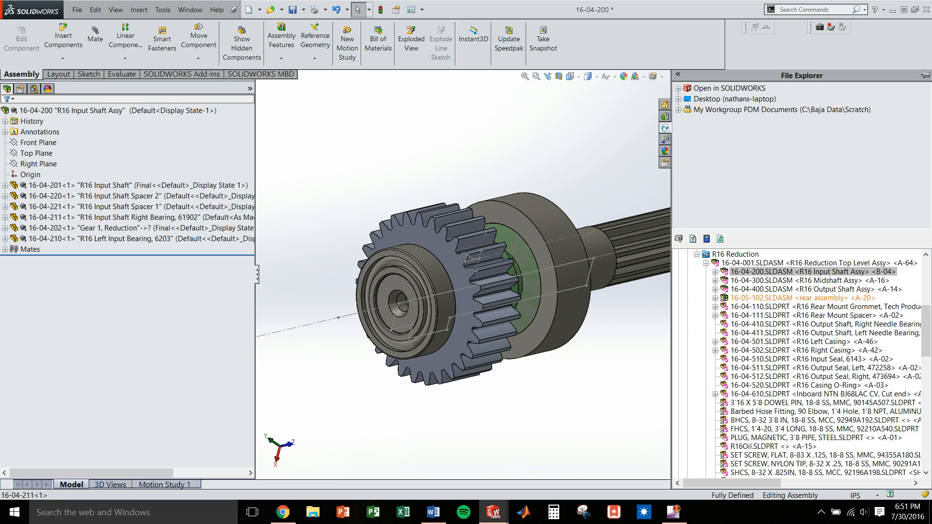
- Insert the FHCS 1/4-20, 3/4 long screw 92210A540 from the vault's Hardware, Bolts project into the assembly beside the input shaft's bearing end
scroll(801, 364, "down", 15)
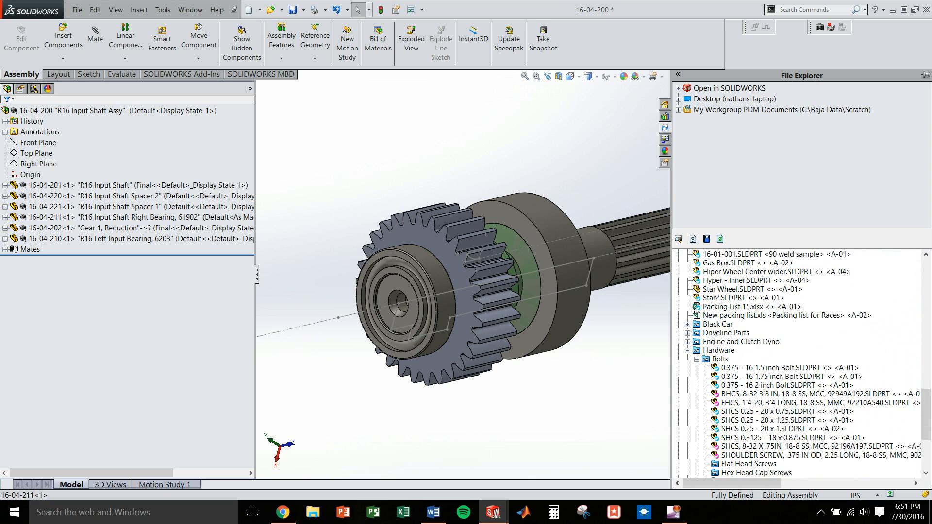
scroll(795, 383, "down", 4)
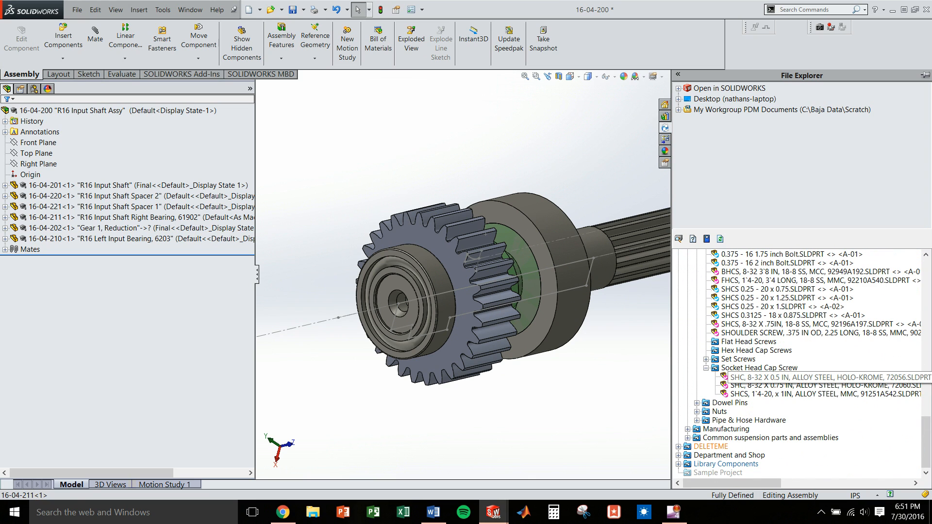
scroll(800, 364, "up", 1)
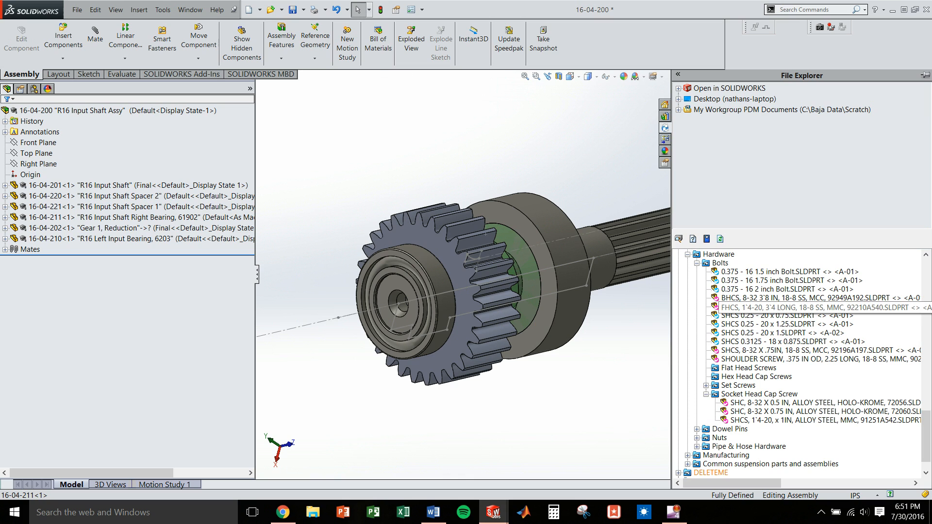
left_click_drag(786, 307, 315, 272)
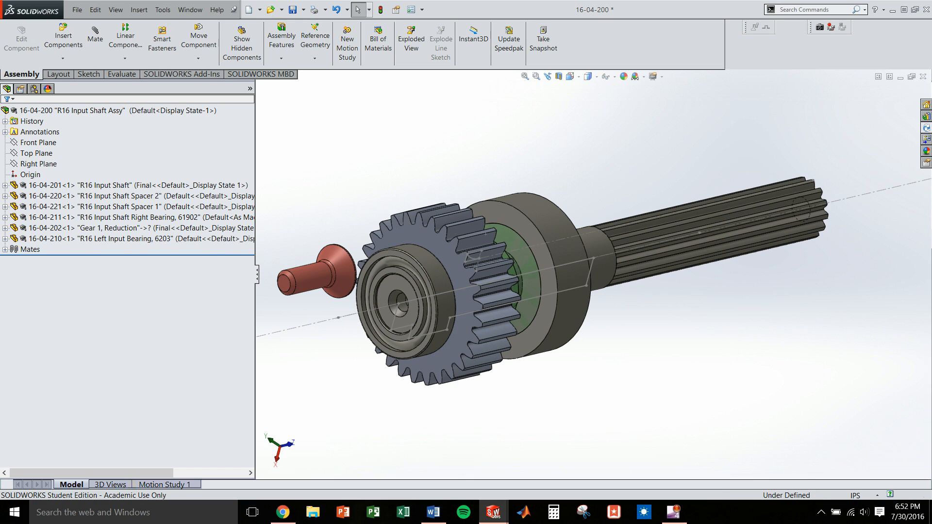
- Mate the flat head screw's shank concentric with the input shaft's end hole, flipping the alignment so the shank points toward the shaft
left_click(303, 279)
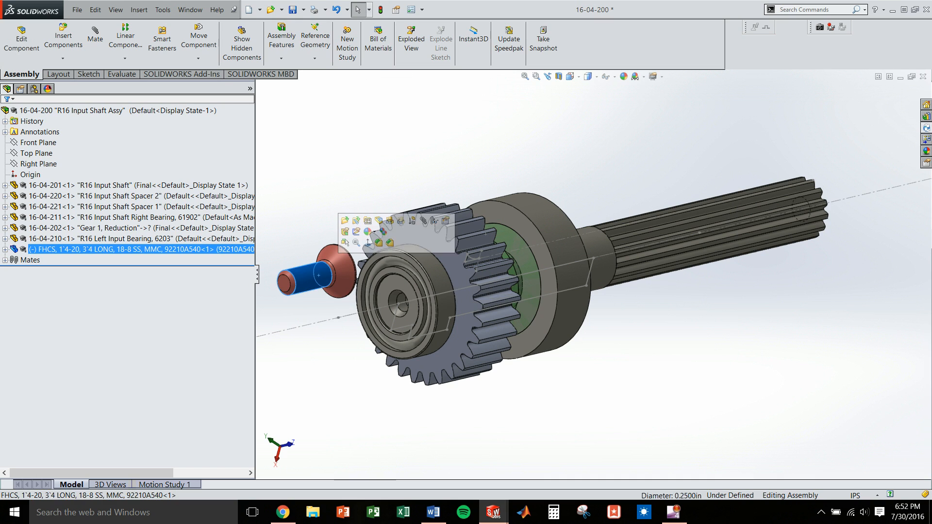
left_click(403, 302, "ctrl")
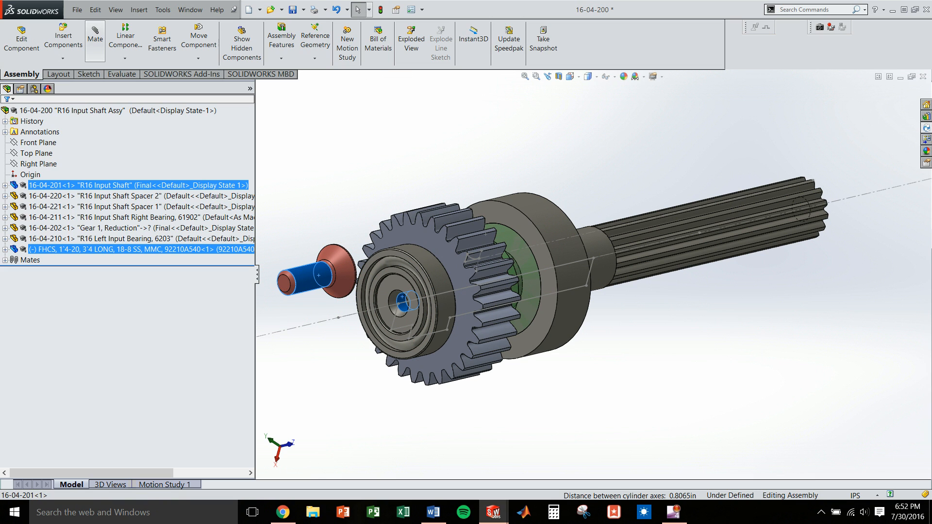
left_click(95, 37)
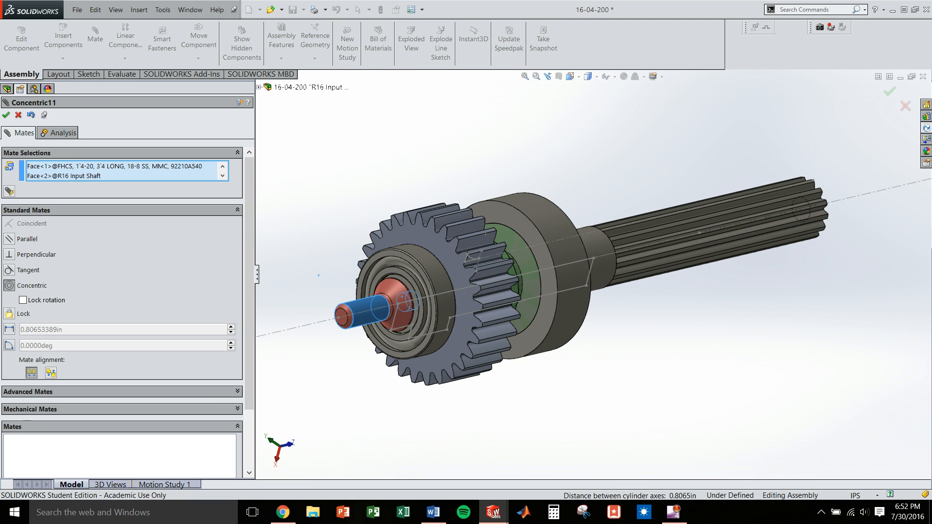
left_click(51, 372)
key("Return")
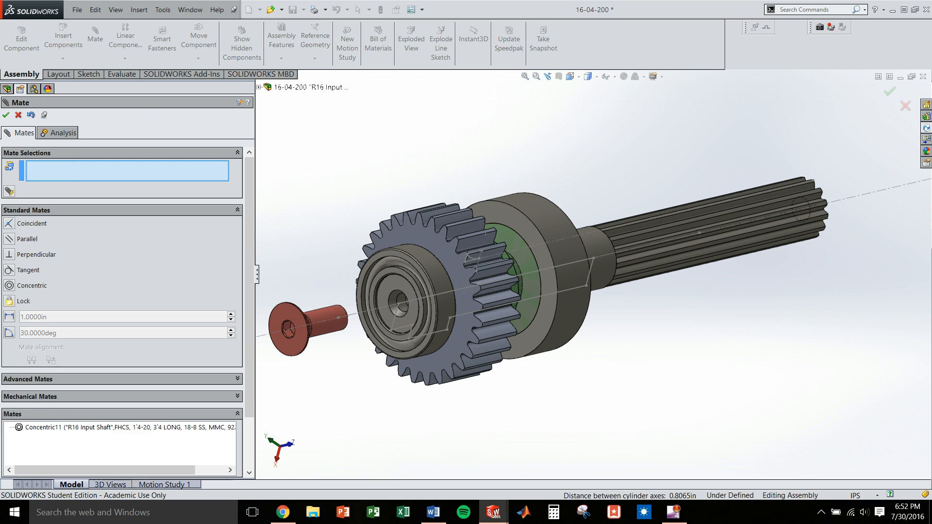
key("Return")
- Add a coincident mate between the input shaft's end face and the circular shank edge beneath the flat head screw's head
middle_click_drag(306, 323, 274, 324)
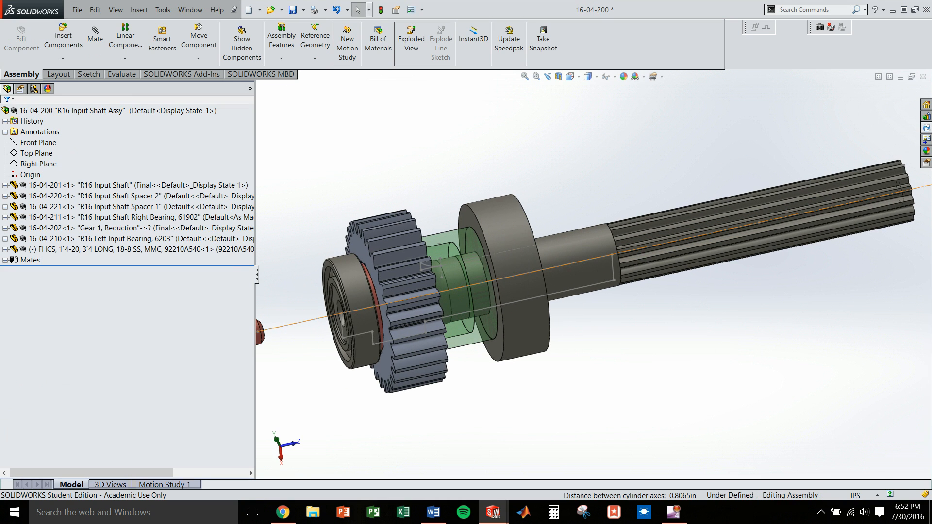
left_click(335, 297)
middle_click_drag(335, 298, 287, 302)
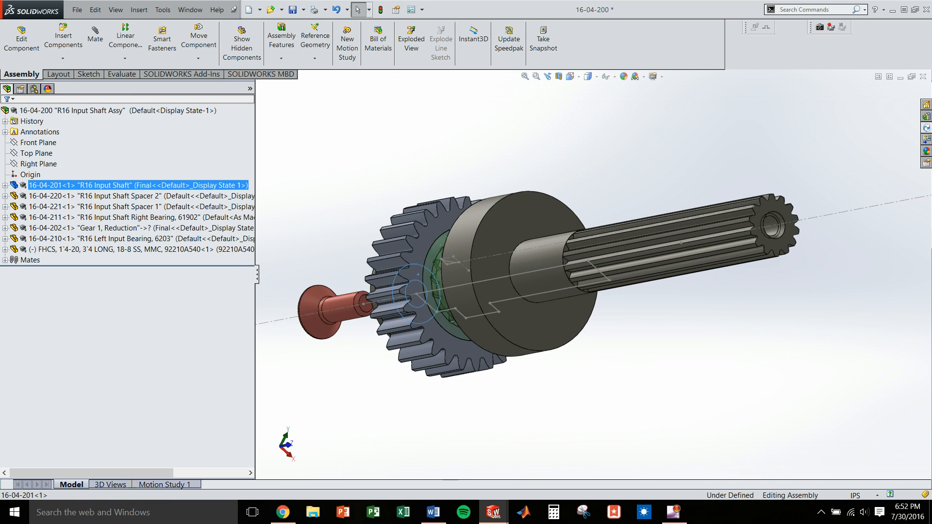
left_click(322, 311, "ctrl")
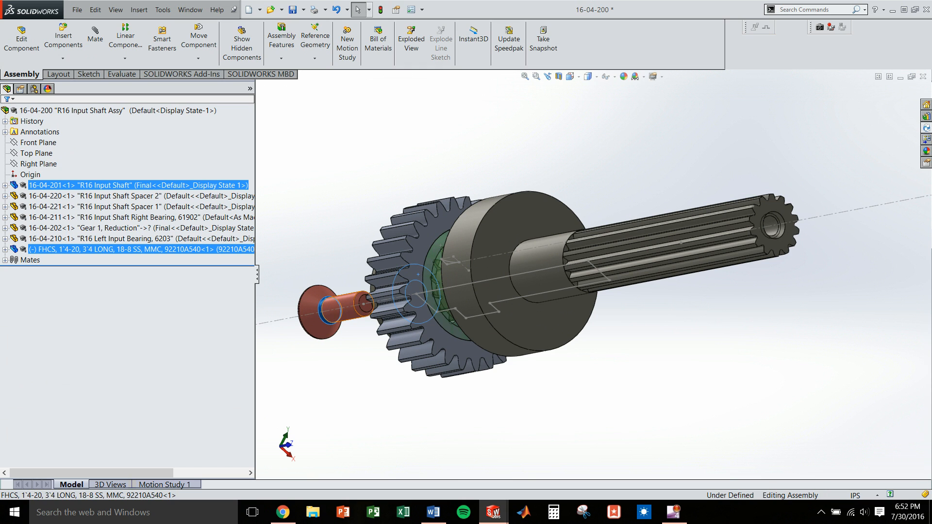
scroll(264, 311, "down", 15)
scroll(594, 272, "up", 8)
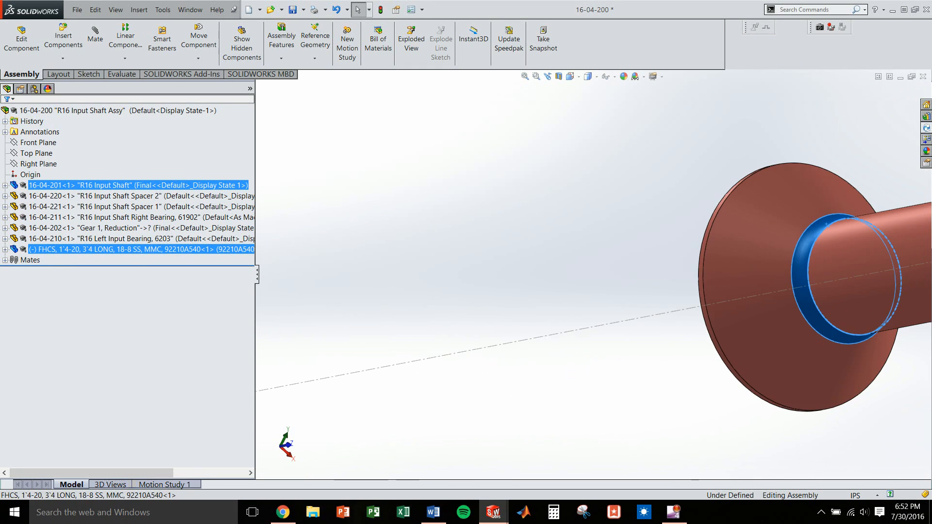
left_click(806, 276, "ctrl")
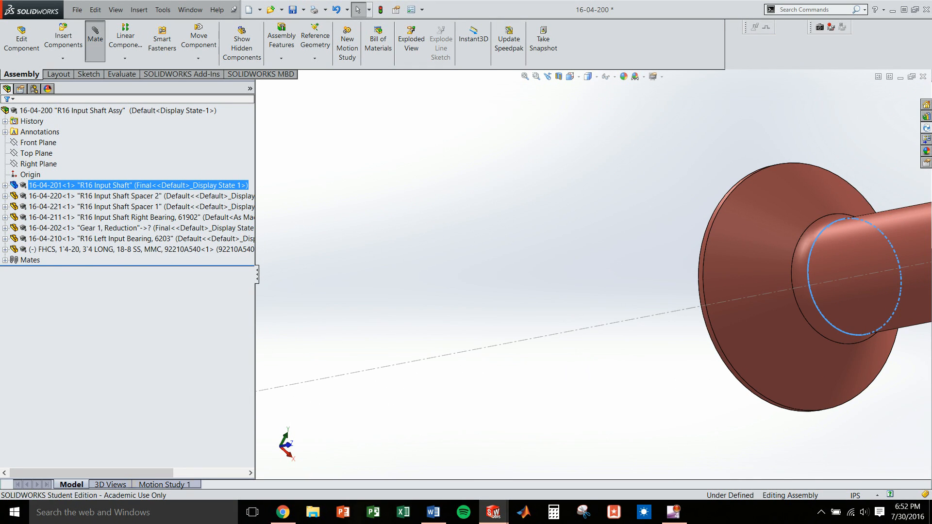
left_click(95, 34)
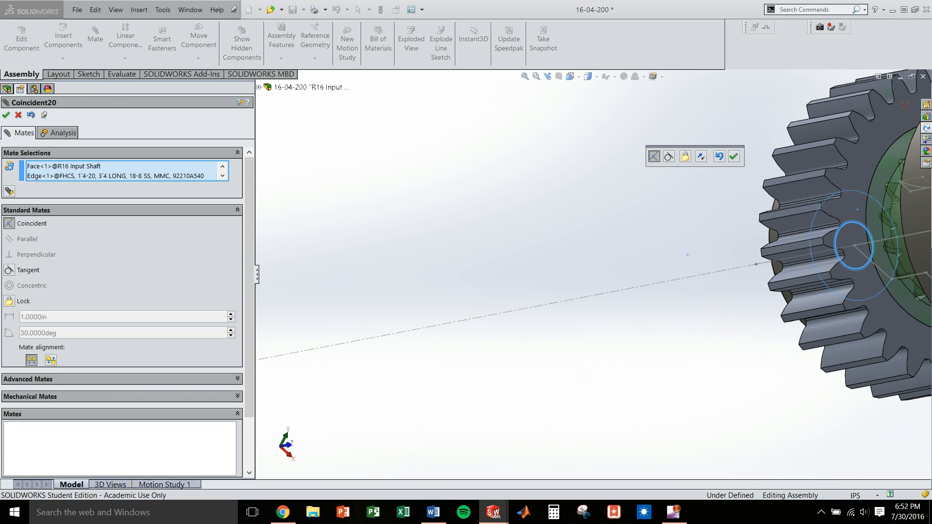
left_click(733, 156)
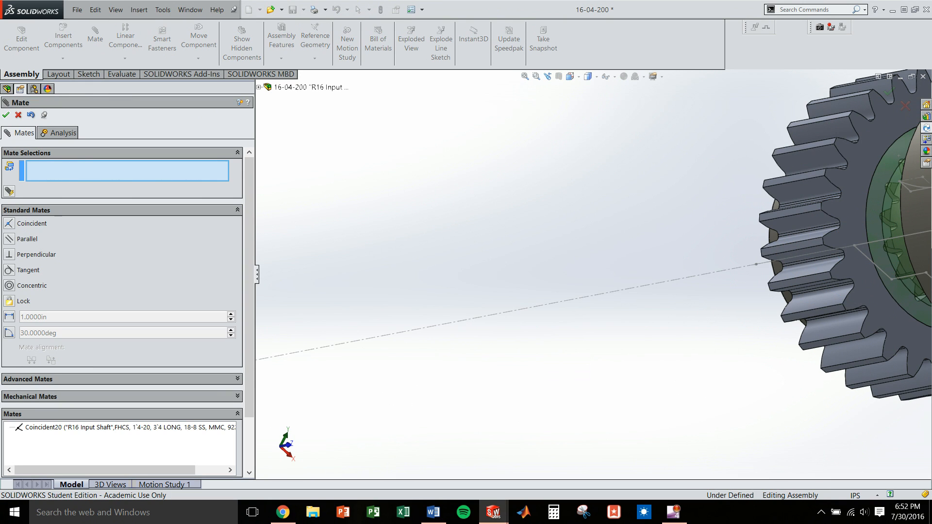
left_click(6, 115)
- Start checking in the 16-04-200 assembly and save the document before check-in
left_click(77, 10)
left_click(117, 152)
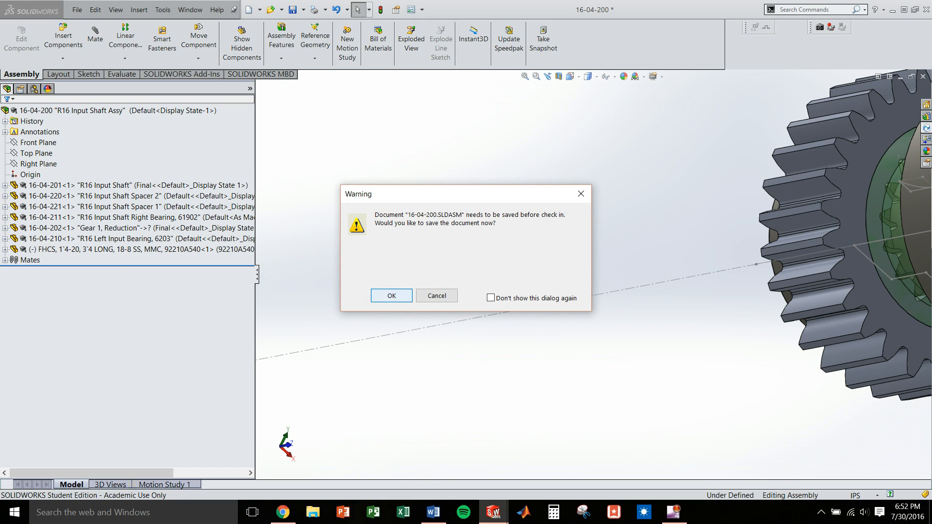
key("Return")
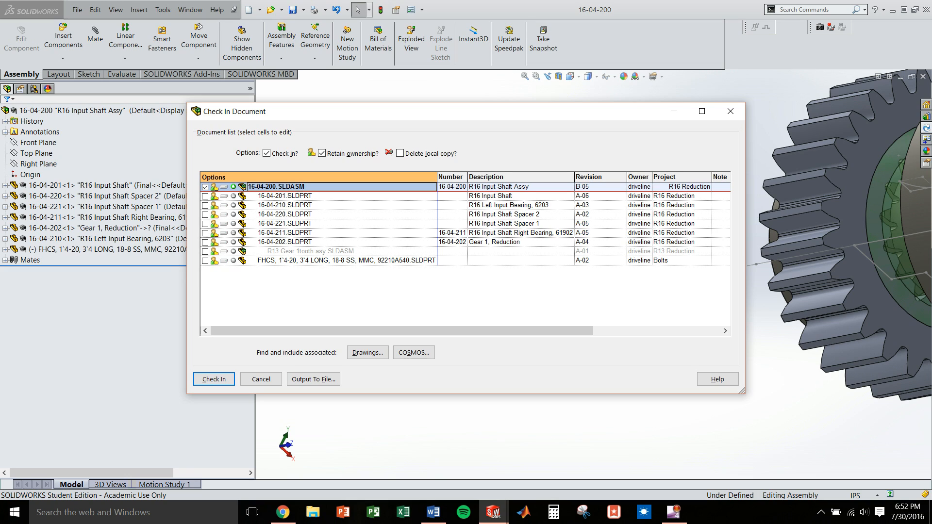
- Apply the note "Switched SHCS to FHCS." to 16-04-200 and check in the assembly
mouse_move(402, 331)
left_mouse_down()
mouse_move(519, 330)
mouse_move(401, 330)
left_mouse_up()
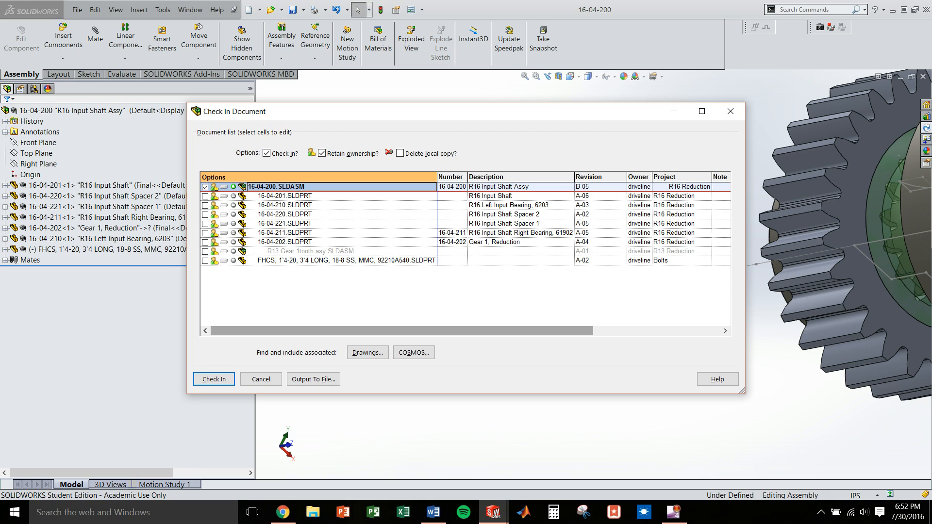
left_click_drag(402, 331, 530, 331)
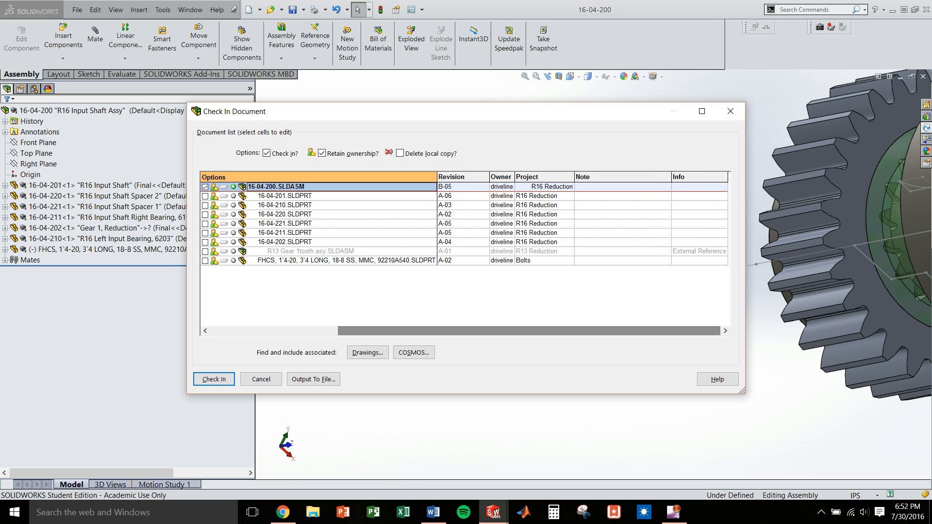
left_click(623, 187)
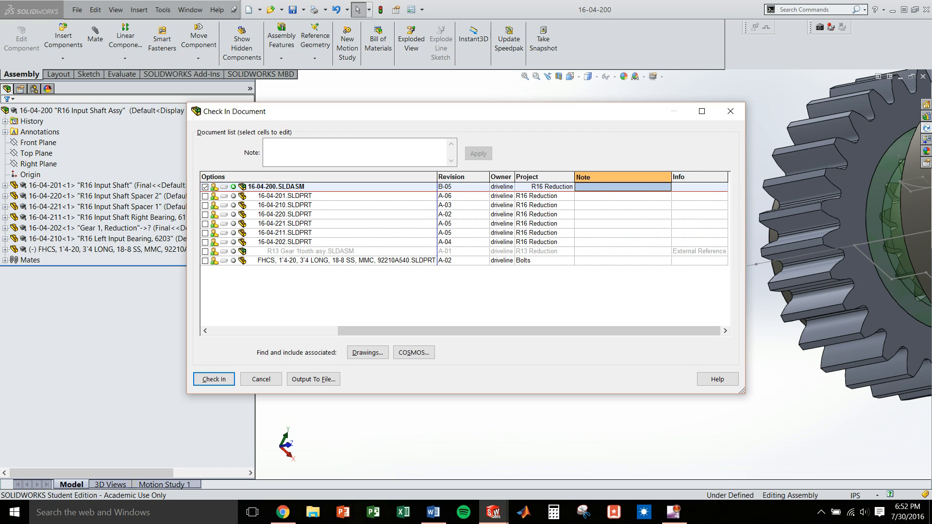
left_click(360, 152)
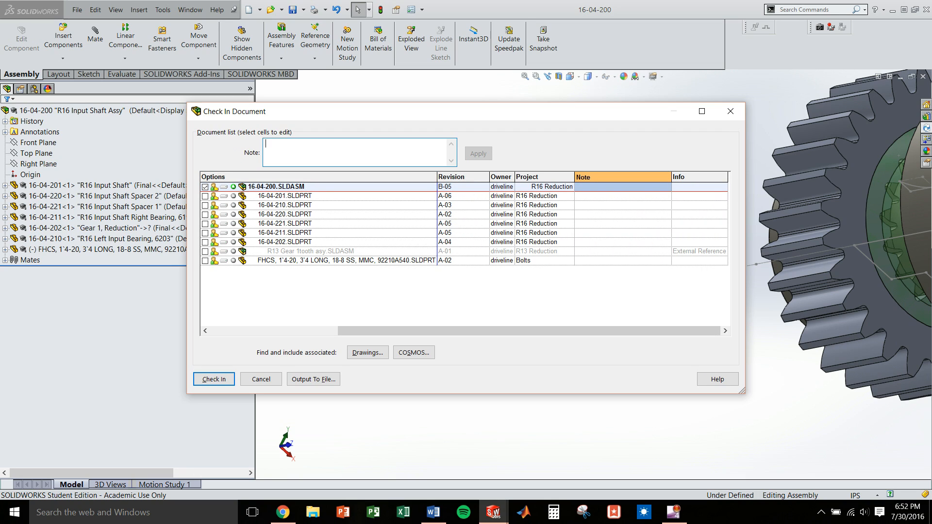
type("Switched SHCS to SHCS")
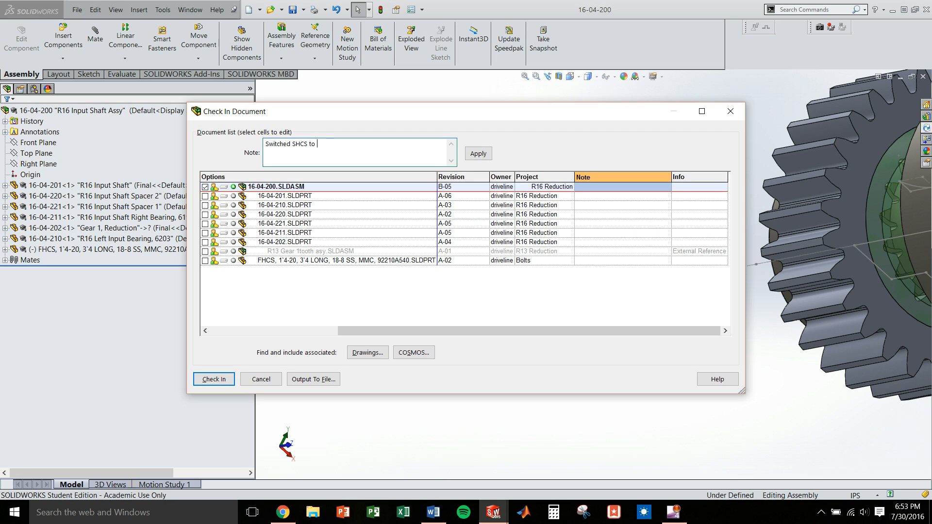
key("BackSpace")
key("BackSpace")
key("BackSpace")
key("BackSpace")
type("FHCS.")
left_click(478, 154)
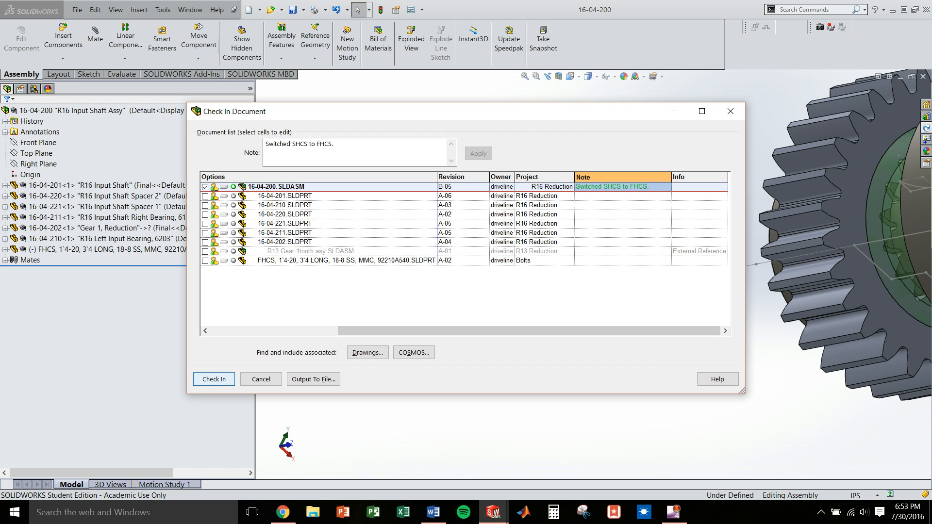
left_click(214, 379)
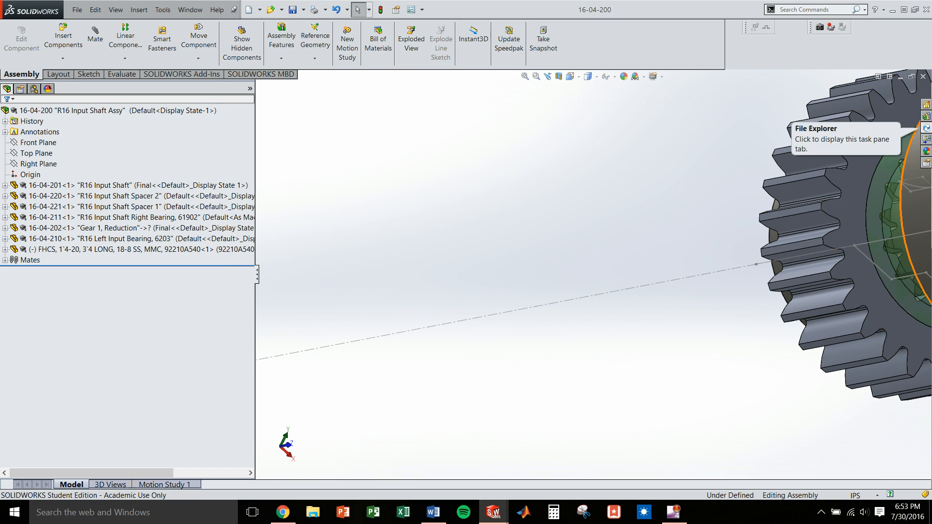
- Examine the flat head screw at the end of the input shaft and the Bolts project in the vault
scroll(829, 228, "up", 6)
middle_click_drag(820, 229, 893, 232)
scroll(776, 245, "up", 4)
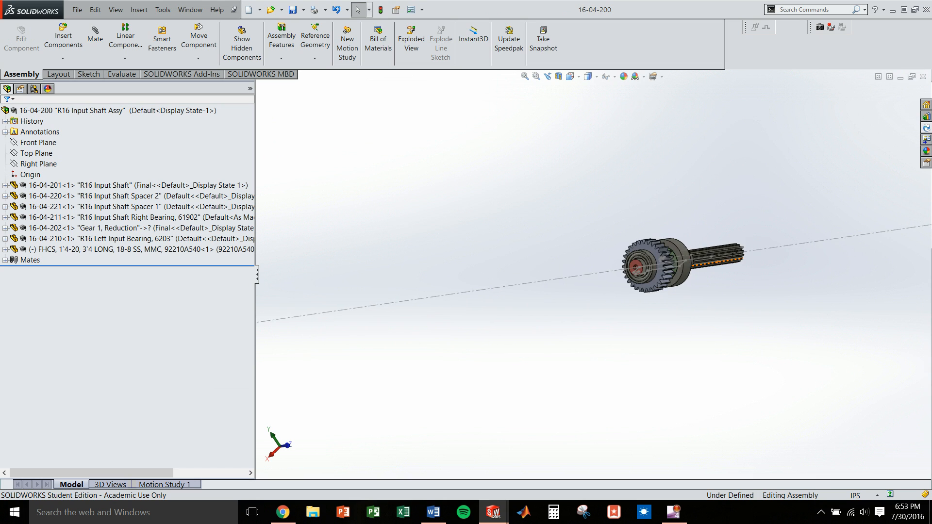
scroll(708, 260, "down", 7)
middle_click_drag(647, 270, 529, 276)
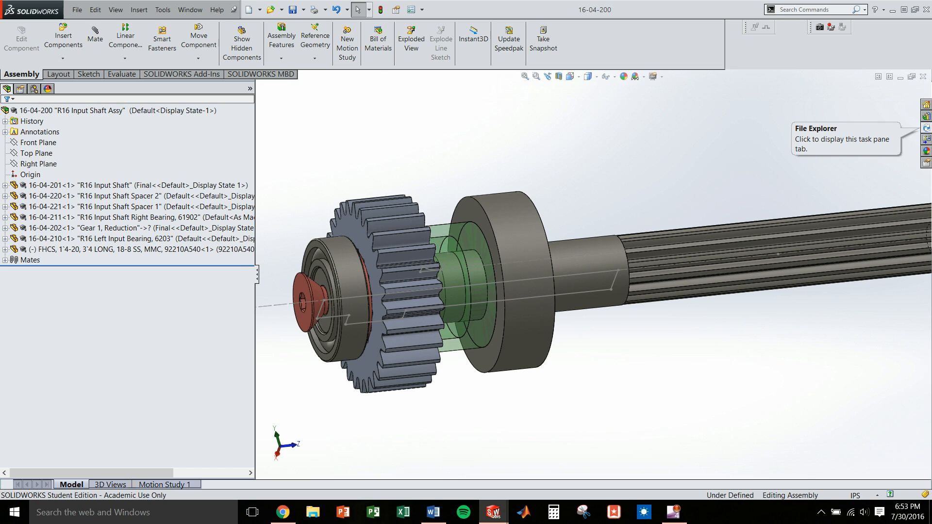
left_click(926, 128)
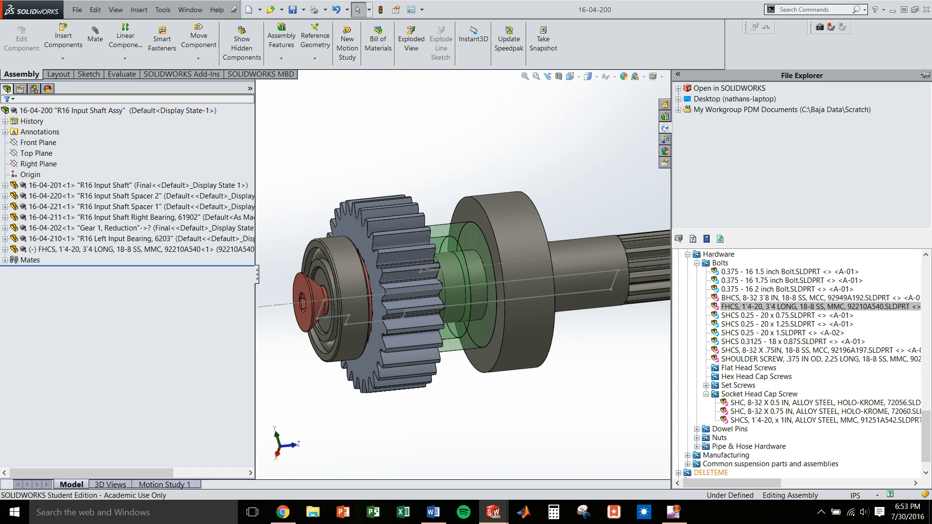
right_click(692, 281)
left_click(558, 141)
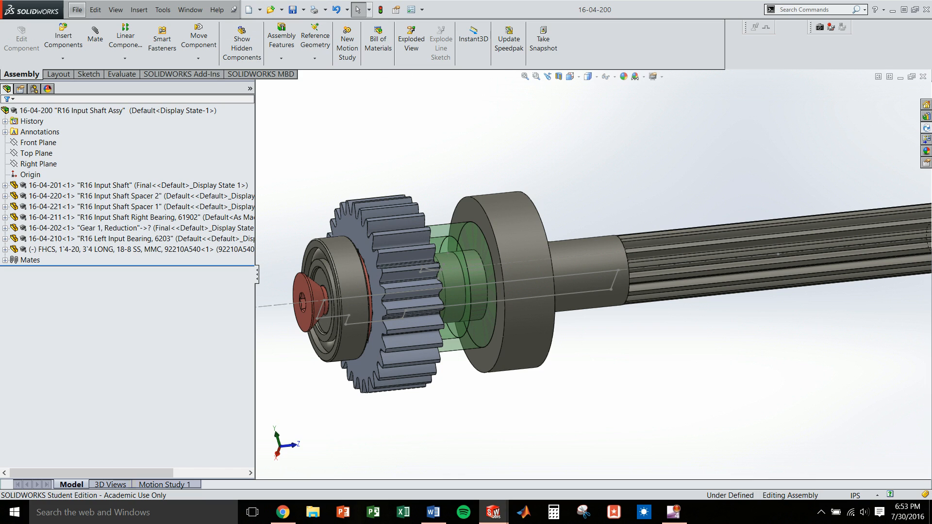